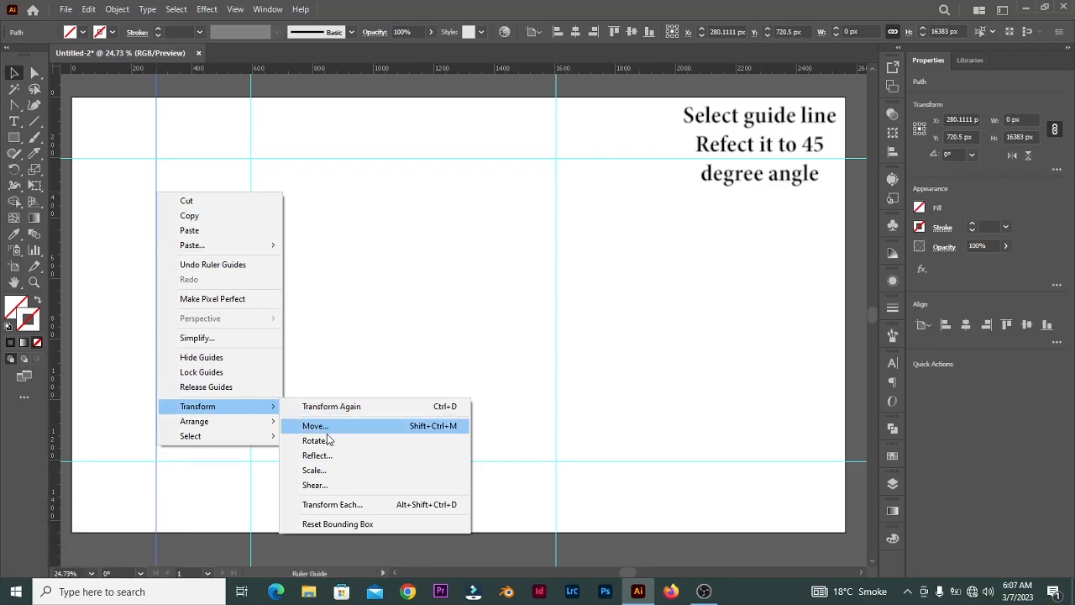
- Rotate the leftmost vertical guide by 45 degrees
{"action": "left_click", "coordinate": [322, 456]}
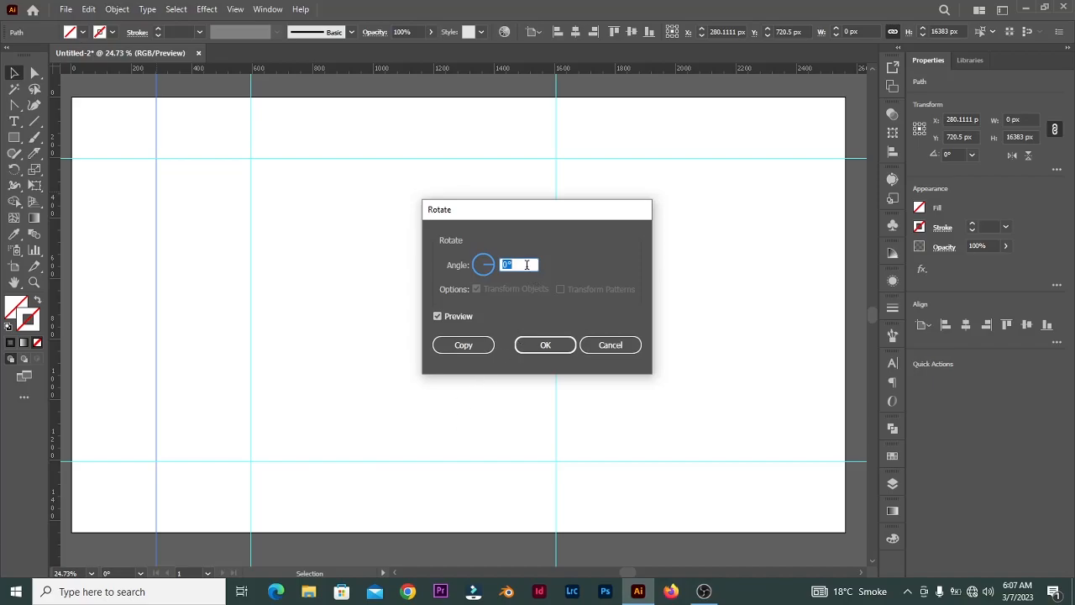
{"action": "left_click", "coordinate": [527, 265]}
{"action": "type", "text": "45"}
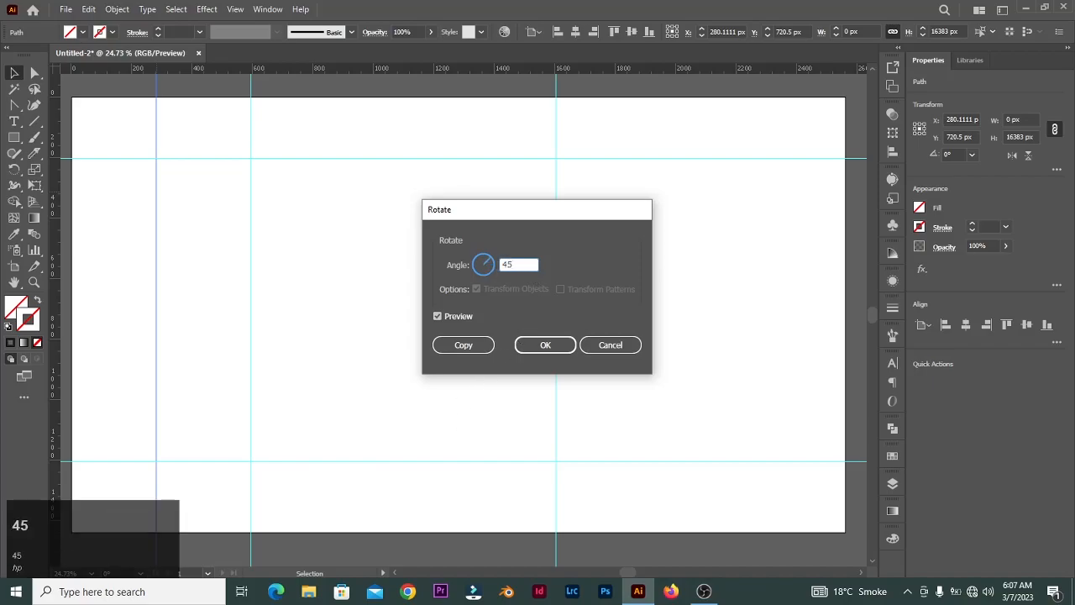
{"action": "left_click", "coordinate": [542, 342]}
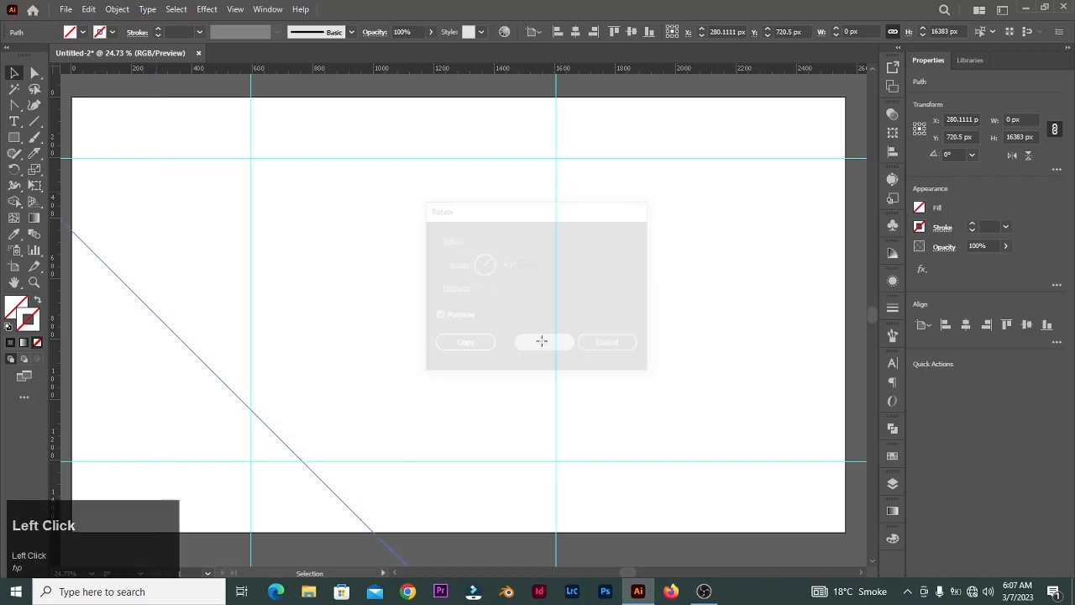
- Place a vertical guide midway between the other two and move the diagonal guide onto its crossing with the lower horizontal guide
{"action": "left_click_drag", "start_coordinate": [269, 416], "coordinate": [403, 352]}
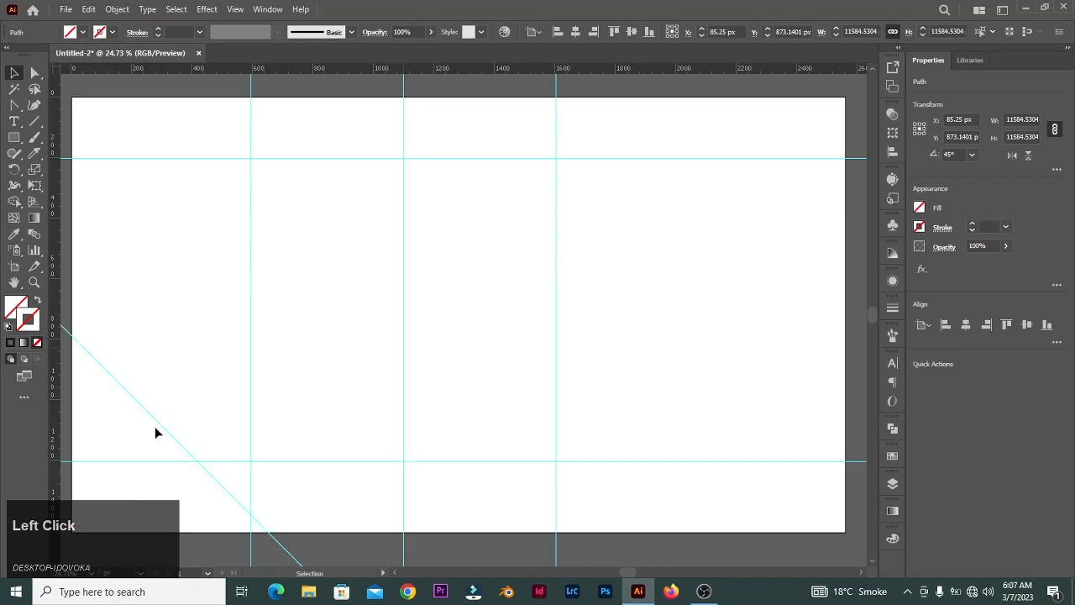
{"action": "left_click_drag", "start_coordinate": [165, 431], "coordinate": [301, 360]}
- Create a reflected copy of the diagonal guide and move it through the crossing of the middle vertical and lower horizontal guides
{"action": "right_click", "coordinate": [301, 360]}
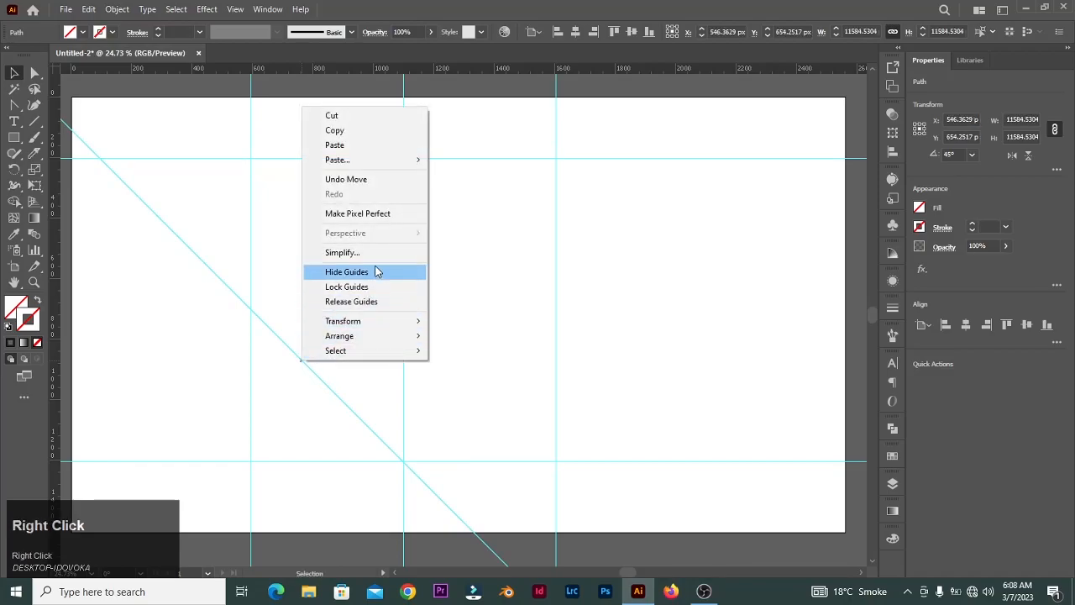
{"action": "mouse_move", "coordinate": [377, 324]}
{"action": "left_click", "coordinate": [472, 372]}
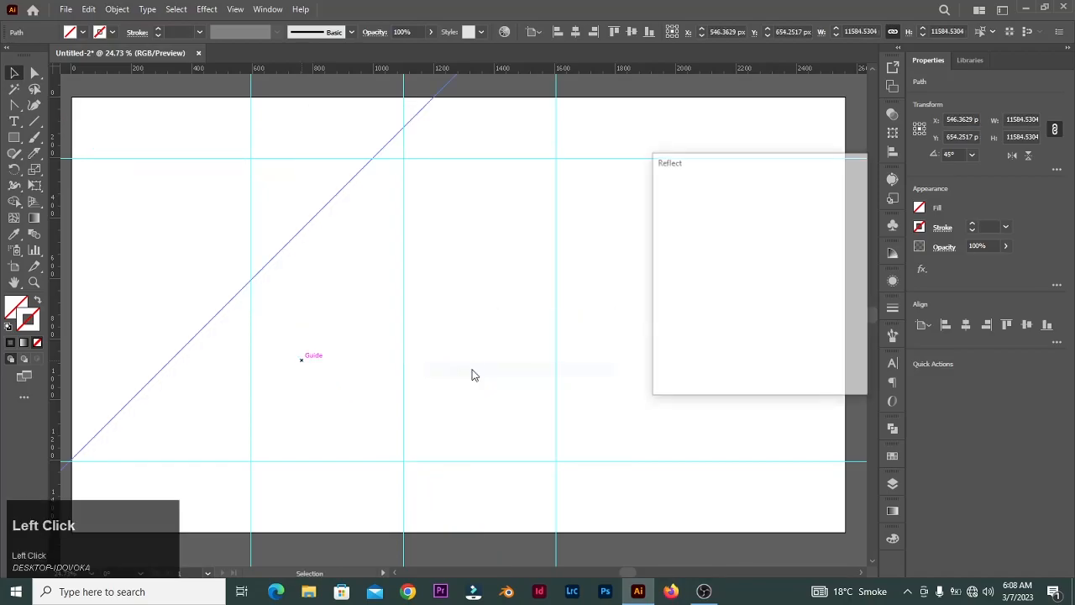
{"action": "left_click", "coordinate": [691, 368]}
{"action": "left_click_drag", "start_coordinate": [212, 318], "coordinate": [483, 388]}
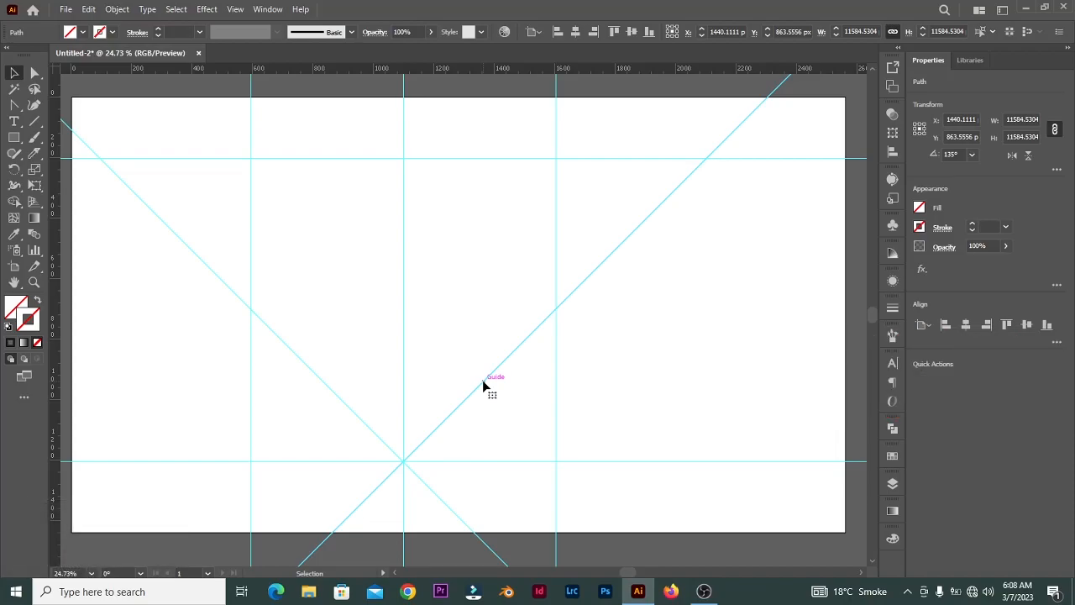
- Duplicate each of the two diagonal guides once, placing the parallel copies slightly above the originals
{"action": "left_click", "coordinate": [483, 381]}
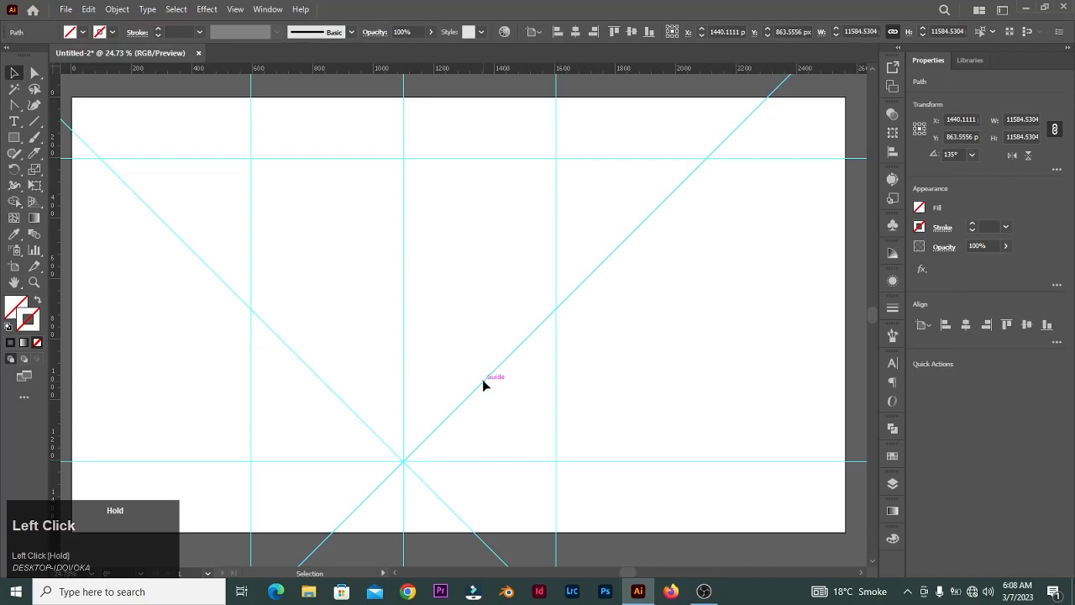
{"action": "left_click_drag", "start_coordinate": [483, 380], "coordinate": [462, 372]}
{"action": "key", "text": "alt"}
{"action": "key", "text": "alt"}
{"action": "left_click_drag", "start_coordinate": [344, 410], "coordinate": [365, 390]}
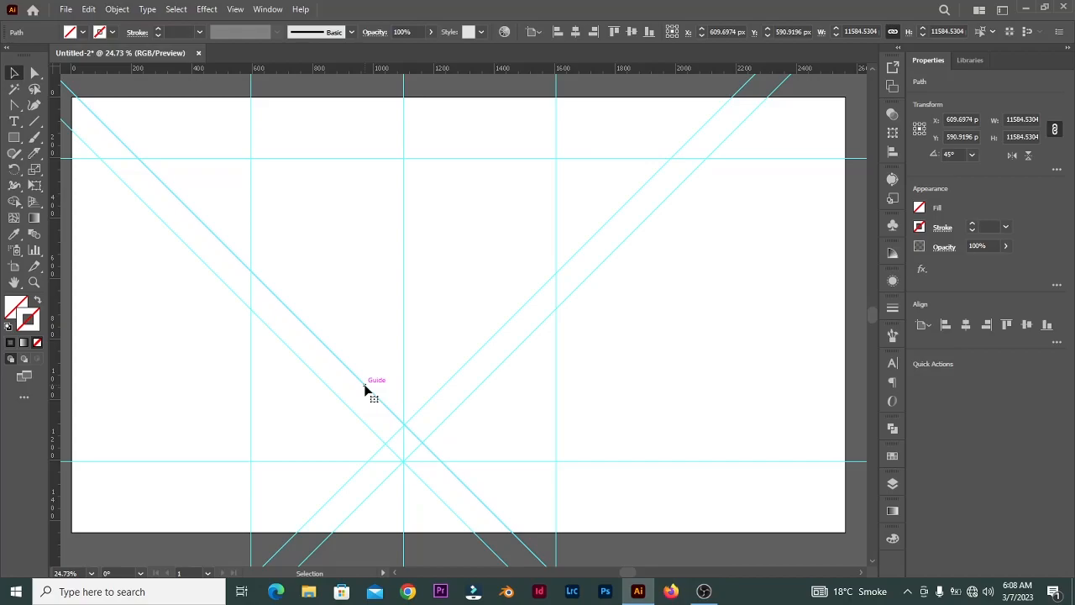
- Copy both pairs of parallel diagonal guides upward so that four guides run in each diagonal direction
{"action": "left_click", "coordinate": [365, 389]}
{"action": "mouse_move", "coordinate": [504, 296]}
{"action": "left_mouse_down"}
{"action": "mouse_move", "coordinate": [533, 360]}
{"action": "mouse_move", "coordinate": [484, 302]}
{"action": "left_mouse_up"}
{"action": "left_click_drag", "start_coordinate": [306, 293], "coordinate": [293, 367]}
{"action": "left_click_drag", "start_coordinate": [304, 329], "coordinate": [350, 291]}
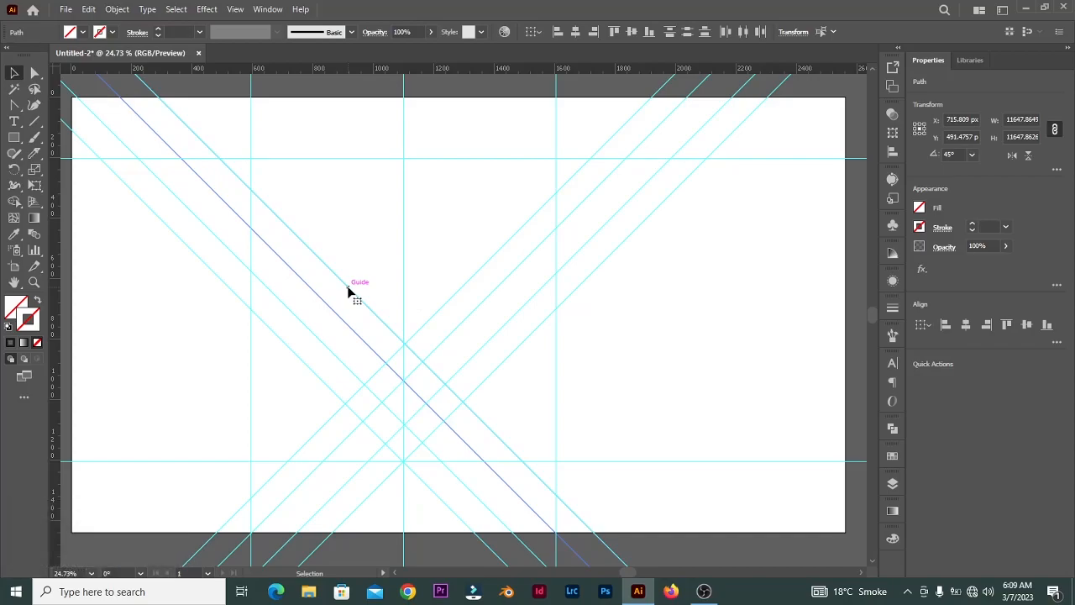
- Move the upper pair of rising diagonal guides to the artboard's upper left and copy it toward the centre
{"action": "left_click_drag", "start_coordinate": [476, 243], "coordinate": [340, 192]}
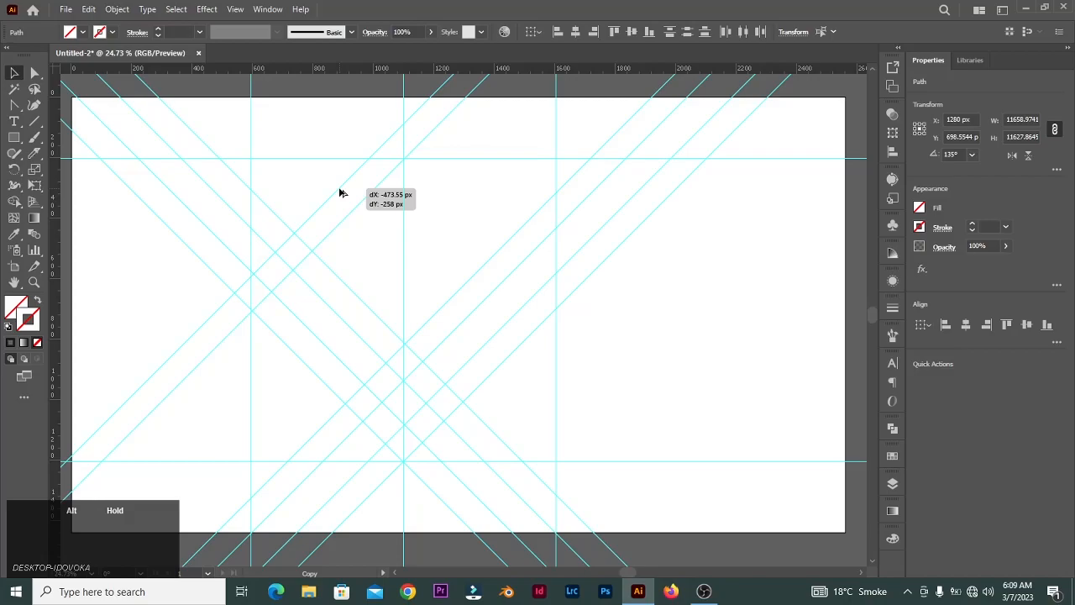
{"action": "left_click_drag", "start_coordinate": [339, 194], "coordinate": [340, 193]}
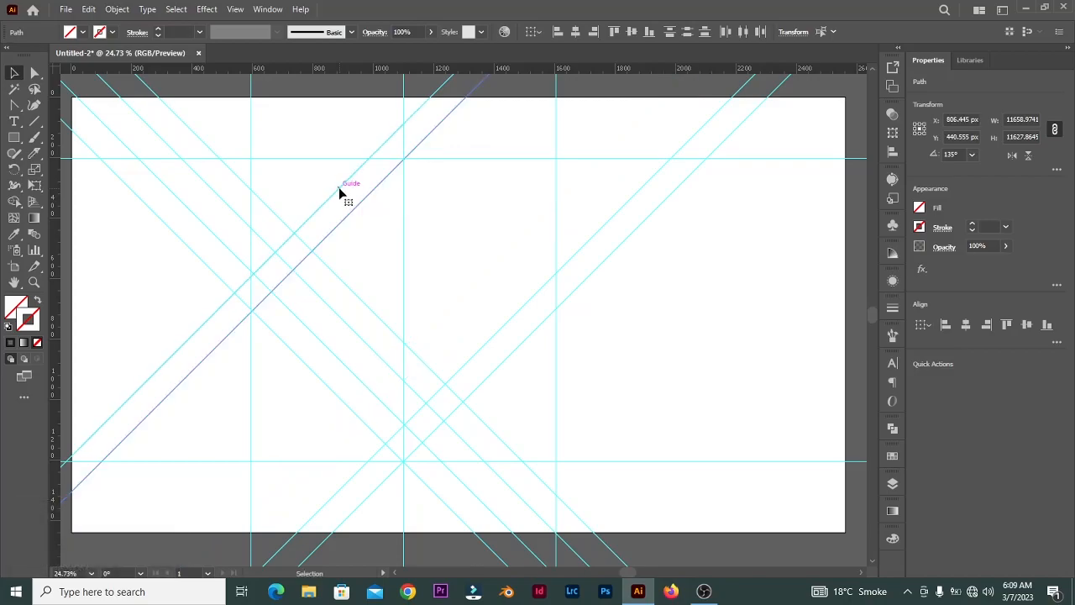
{"action": "left_click", "coordinate": [339, 188]}
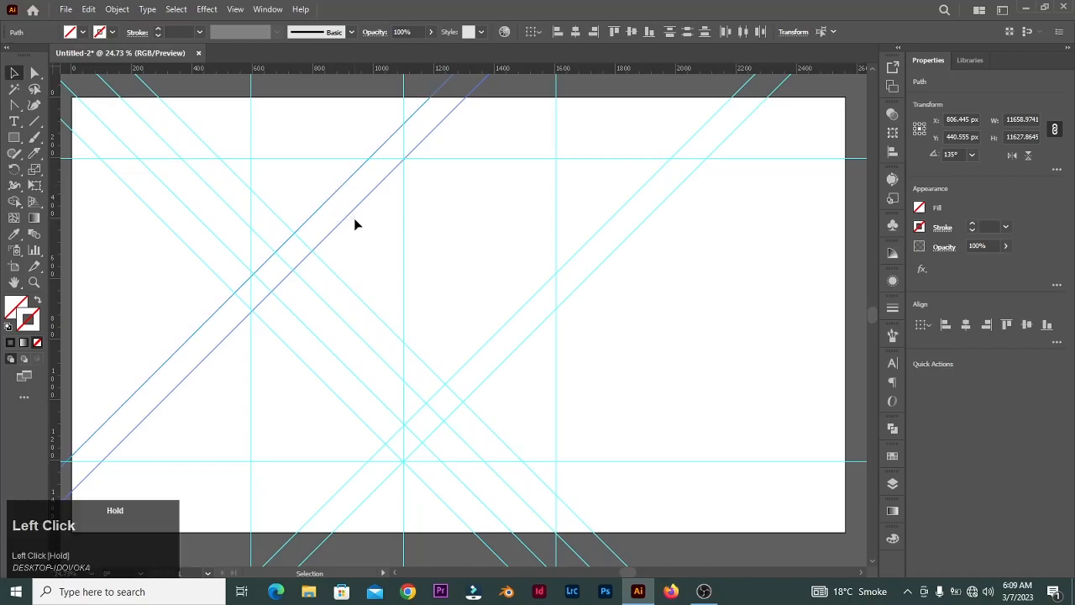
{"action": "left_click_drag", "start_coordinate": [353, 215], "coordinate": [431, 269]}
- Copy a pair of falling diagonal guides to the upper right side of the guide grid, adjust the spacing and deselect everything
{"action": "left_click_drag", "start_coordinate": [444, 356], "coordinate": [429, 379]}
{"action": "left_click_drag", "start_coordinate": [489, 430], "coordinate": [562, 280]}
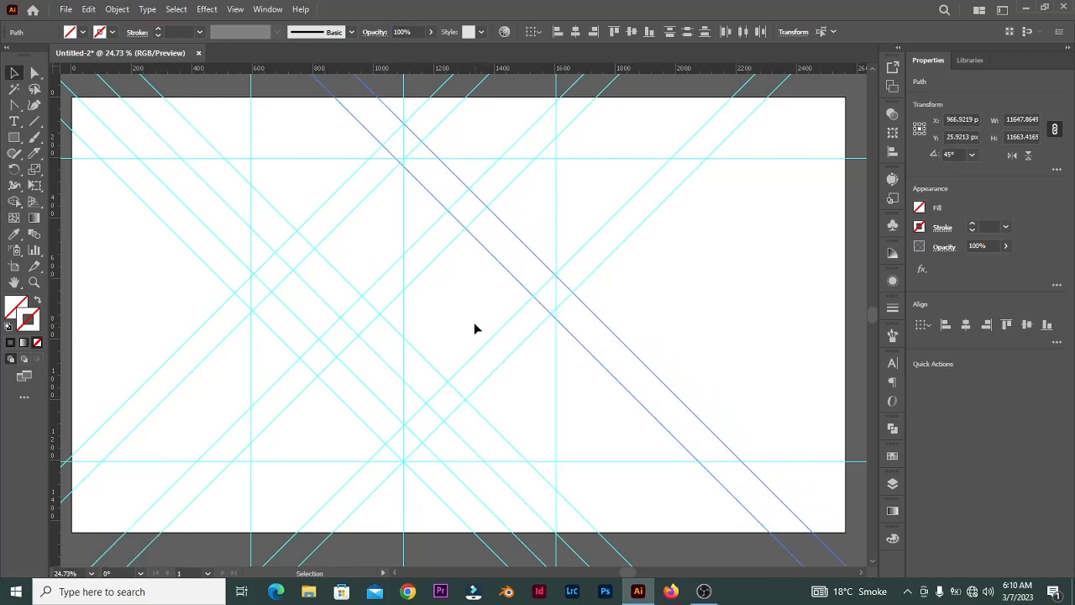
{"action": "left_click_drag", "start_coordinate": [482, 337], "coordinate": [440, 307]}
{"action": "left_click", "coordinate": [663, 304]}
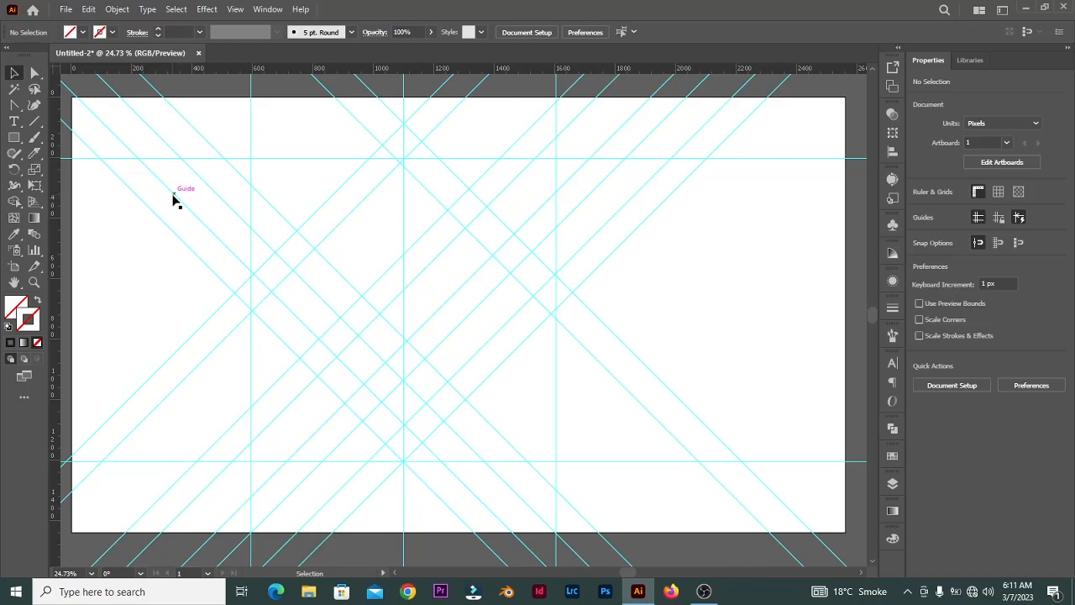
- Choose the Pen tool with no fill and set the stroke colour to red (ff0000)
{"action": "left_click", "coordinate": [15, 105]}
{"action": "left_click_drag", "start_coordinate": [15, 105], "coordinate": [63, 105]}
{"action": "left_click", "coordinate": [17, 311]}
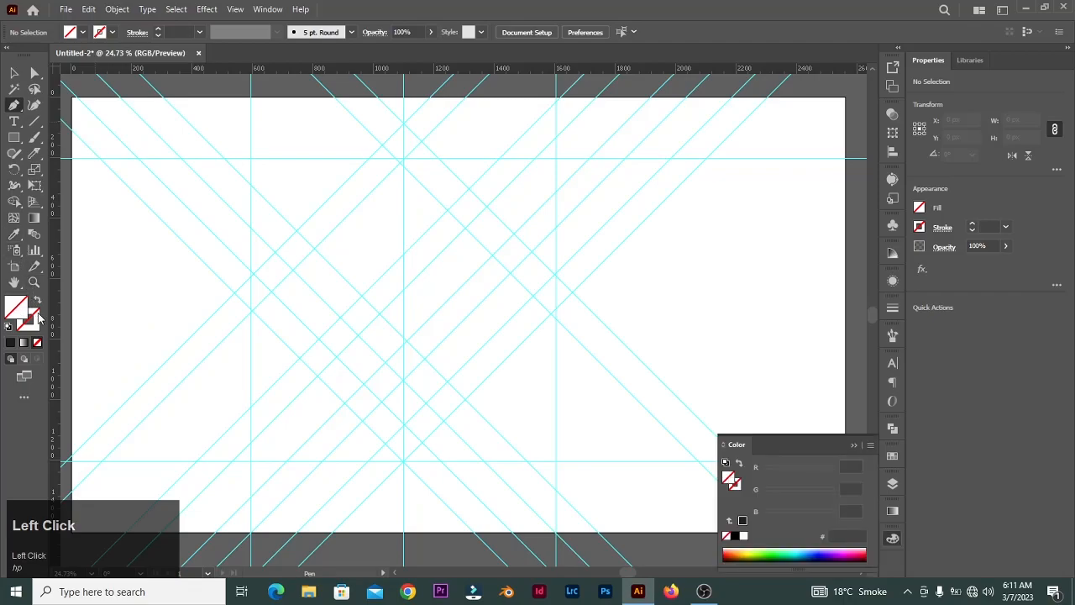
{"action": "left_click", "coordinate": [38, 320]}
{"action": "double_click", "coordinate": [38, 319]}
{"action": "mouse_move", "coordinate": [727, 249]}
{"action": "left_mouse_down"}
{"action": "mouse_move", "coordinate": [792, 232]}
{"action": "mouse_move", "coordinate": [795, 213]}
{"action": "left_mouse_up"}
{"action": "left_click", "coordinate": [915, 233]}
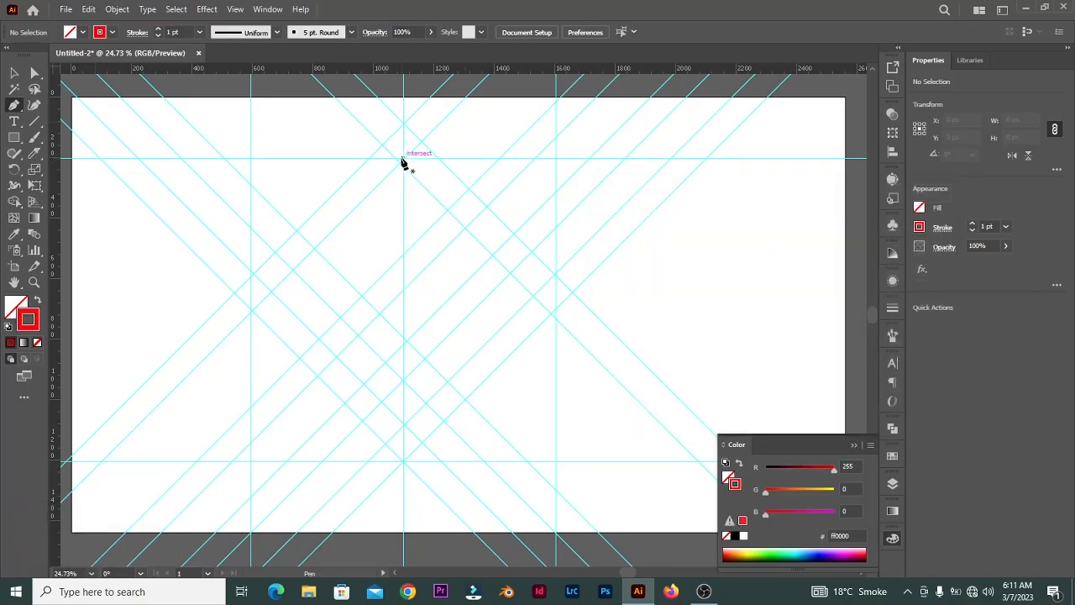
- Move the upper horizontal guide down slightly to meet the diagonals' crossing on the middle vertical guide
{"action": "left_click", "coordinate": [404, 160]}
{"action": "key", "text": "v"}
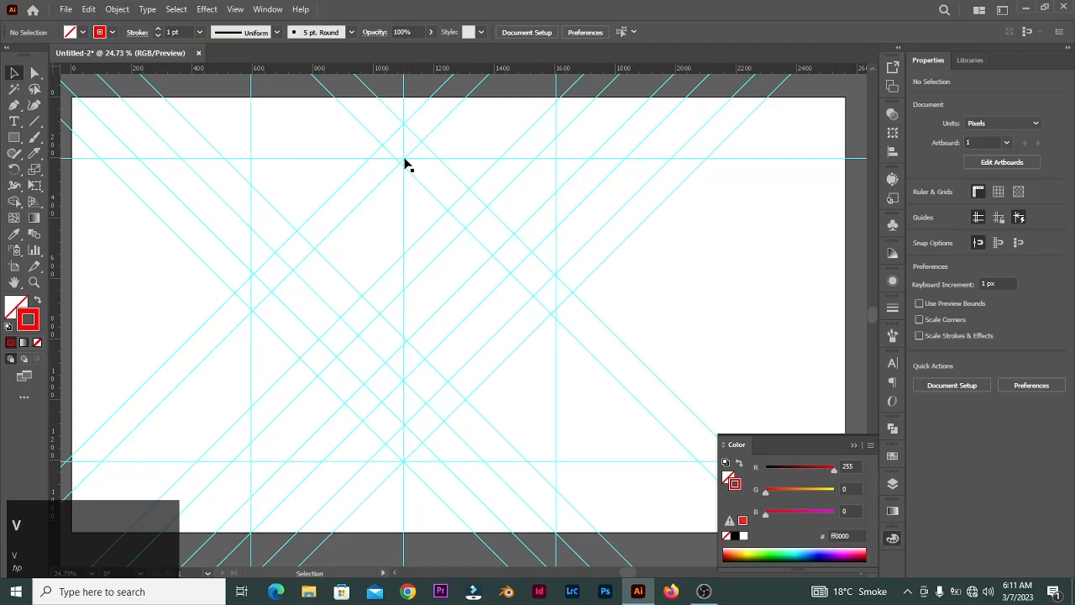
{"action": "left_click", "coordinate": [422, 161]}
{"action": "left_click_drag", "start_coordinate": [422, 161], "coordinate": [423, 168]}
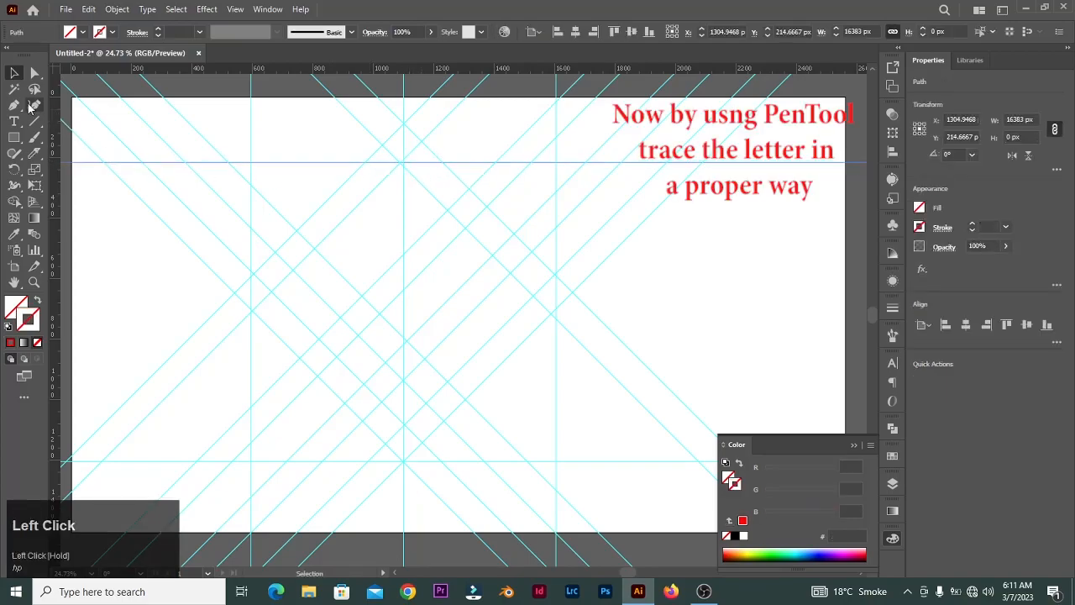
- Start a Pen path where the upper falling diagonal guide crosses the right vertical guide
{"action": "key", "text": "p"}
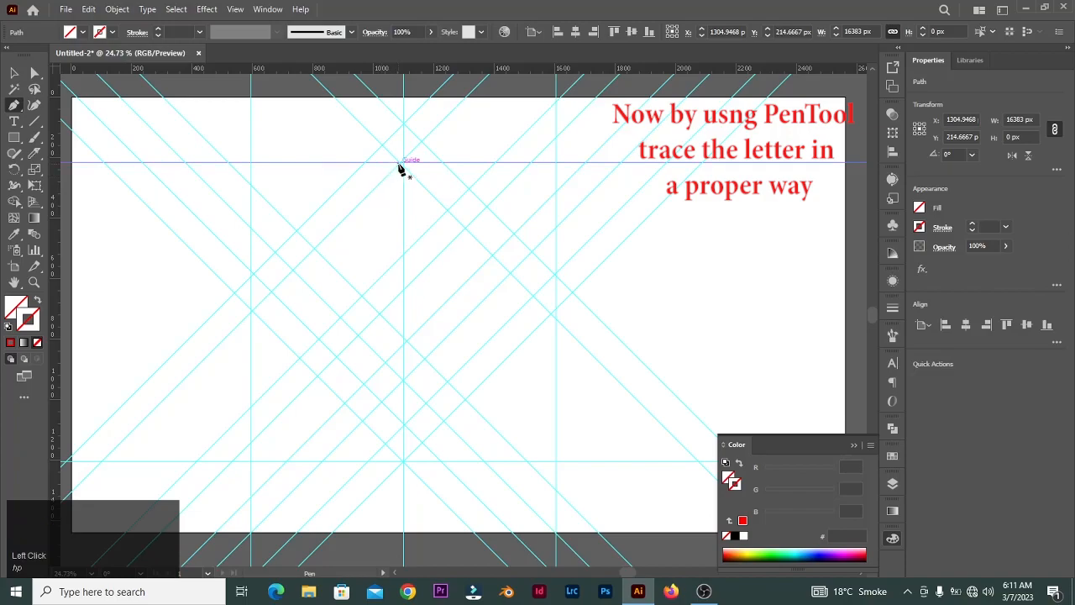
{"action": "left_click", "coordinate": [555, 274]}
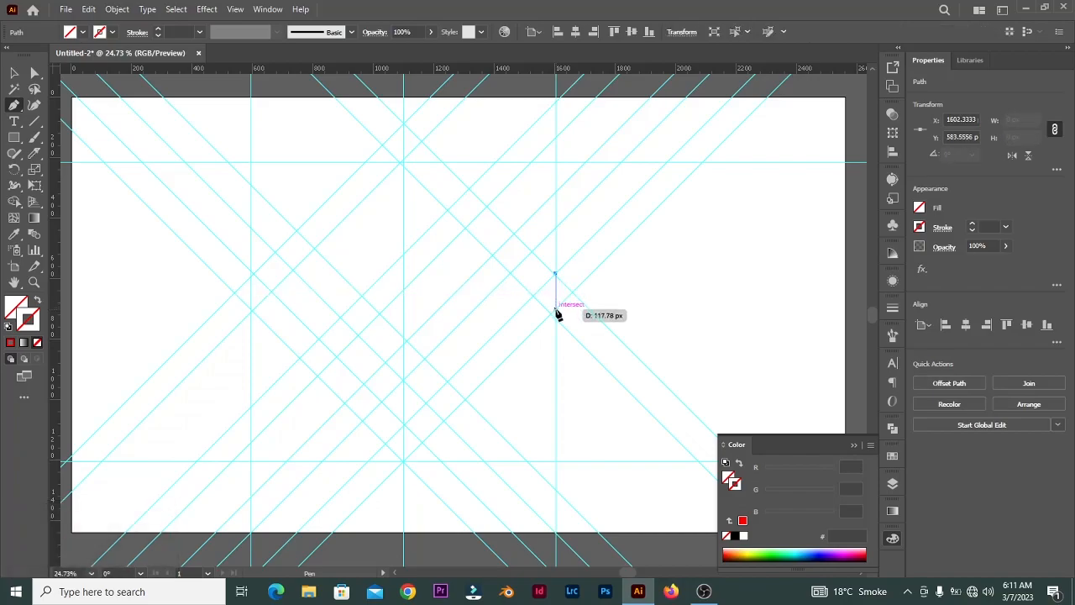
{"action": "left_click", "coordinate": [557, 308]}
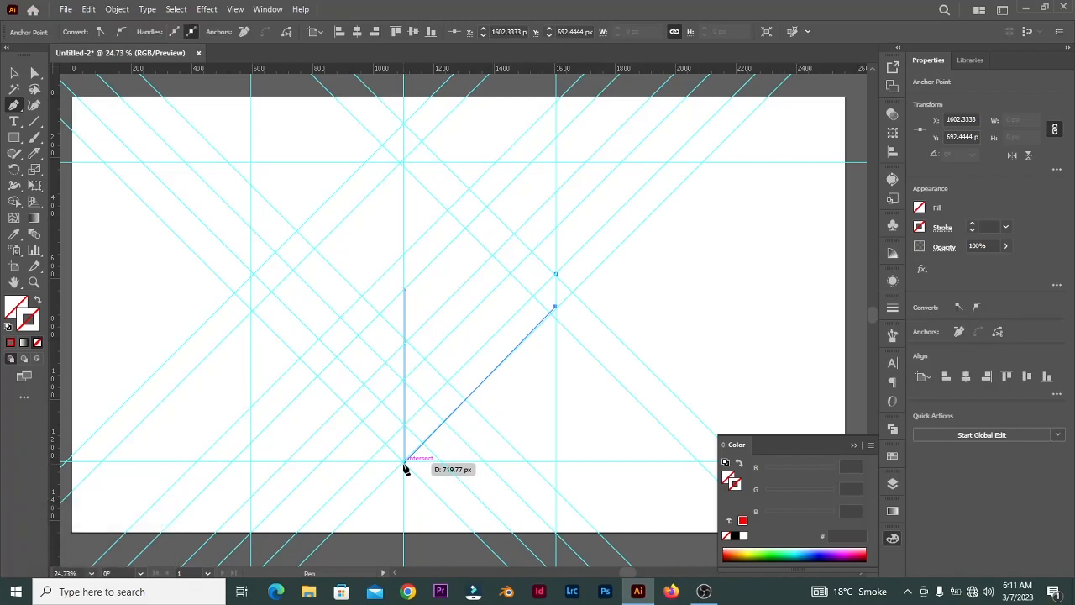
{"action": "left_click", "coordinate": [403, 461]}
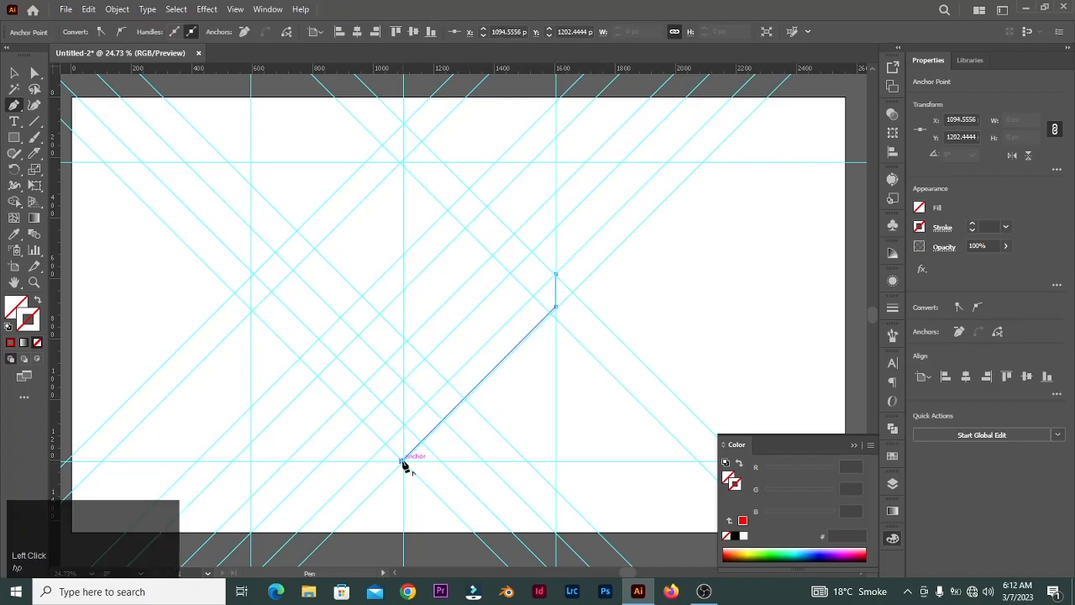
{"action": "key", "text": "ctrl+z"}
{"action": "key", "text": "ctrl+z"}
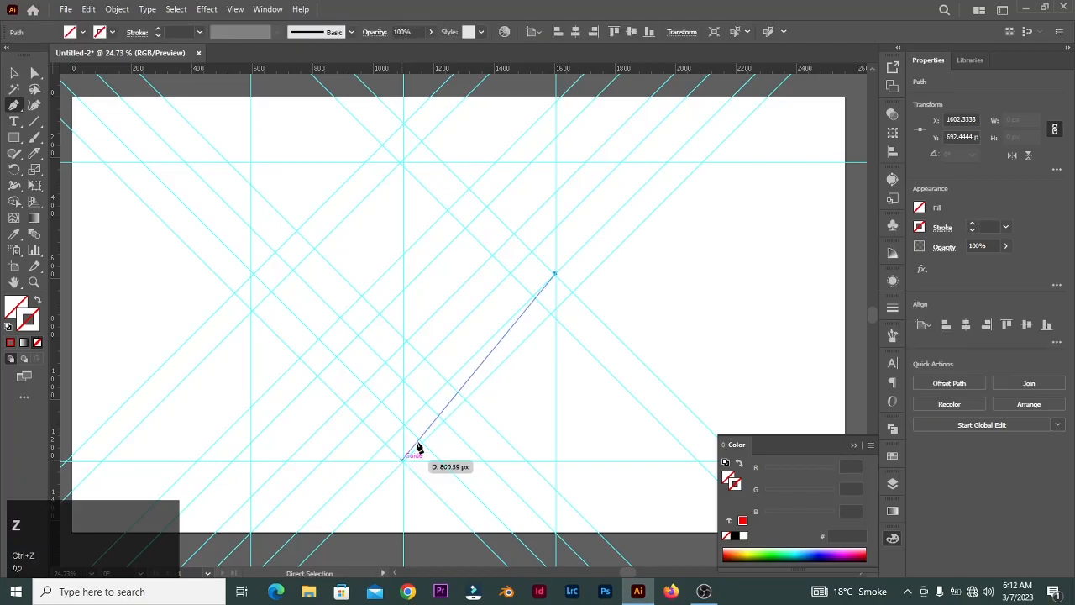
- Trace the short right edge and the diagonal down to the lowest centre crossing, and give the path an 8 pt red stroke
{"action": "left_click", "coordinate": [555, 310]}
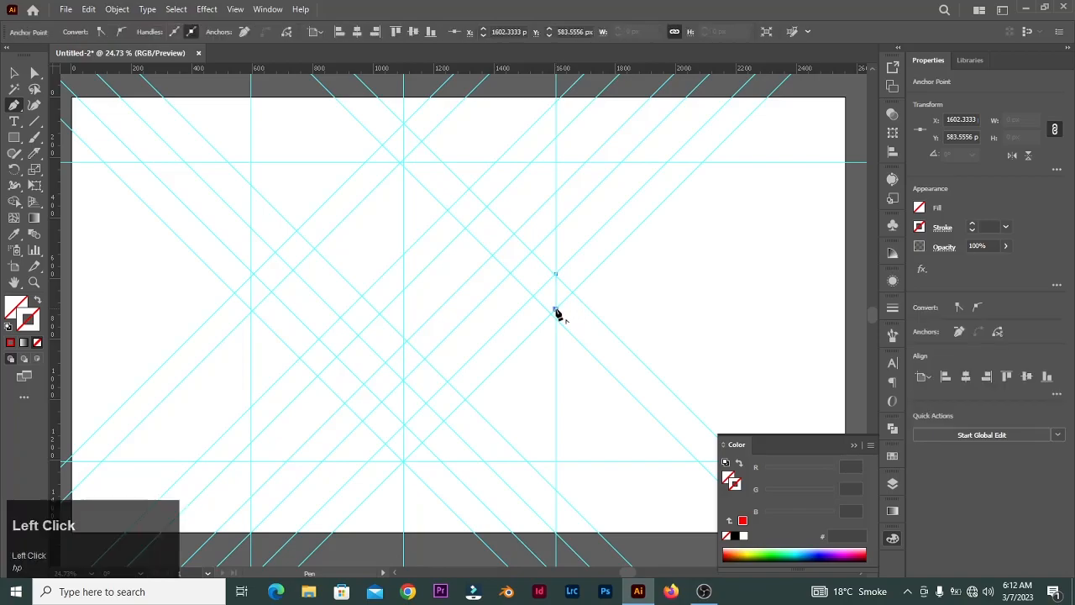
{"action": "left_click", "coordinate": [404, 463]}
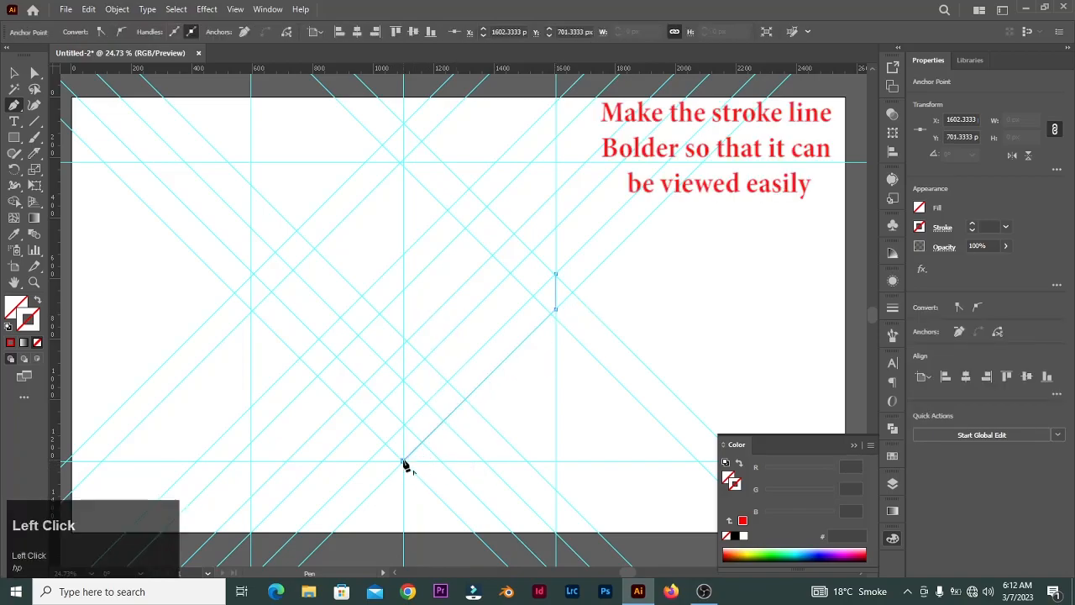
{"action": "left_click", "coordinate": [1008, 229]}
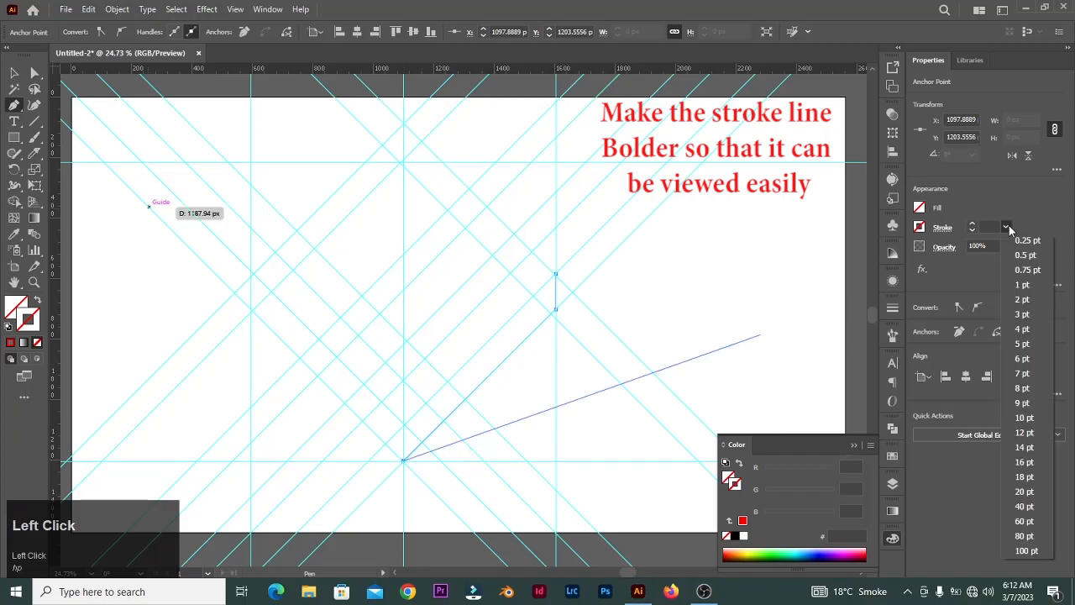
{"action": "left_click", "coordinate": [1025, 329]}
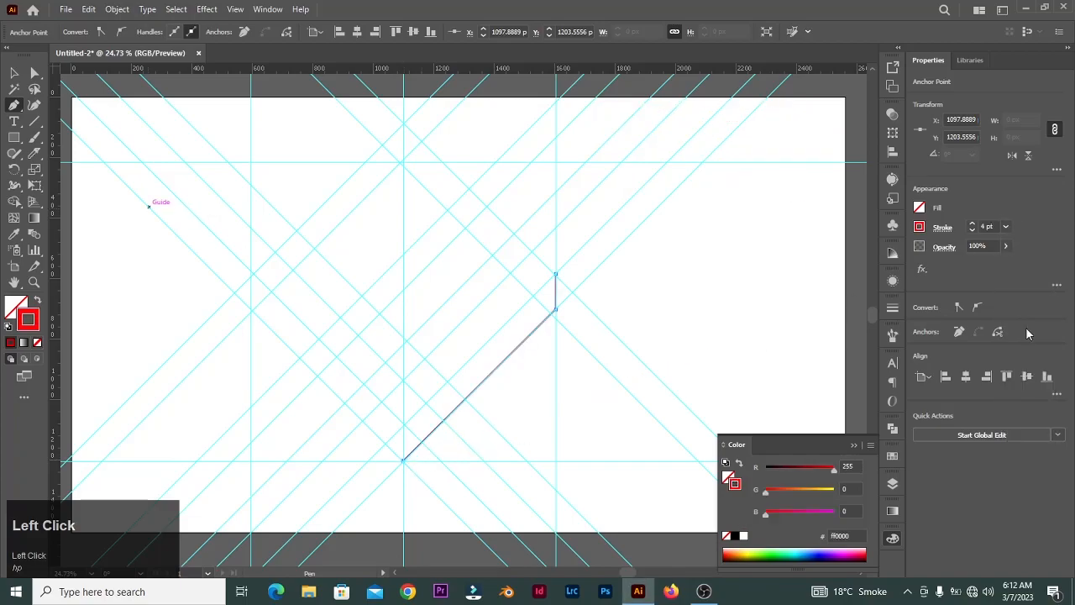
{"action": "left_click", "coordinate": [1006, 228]}
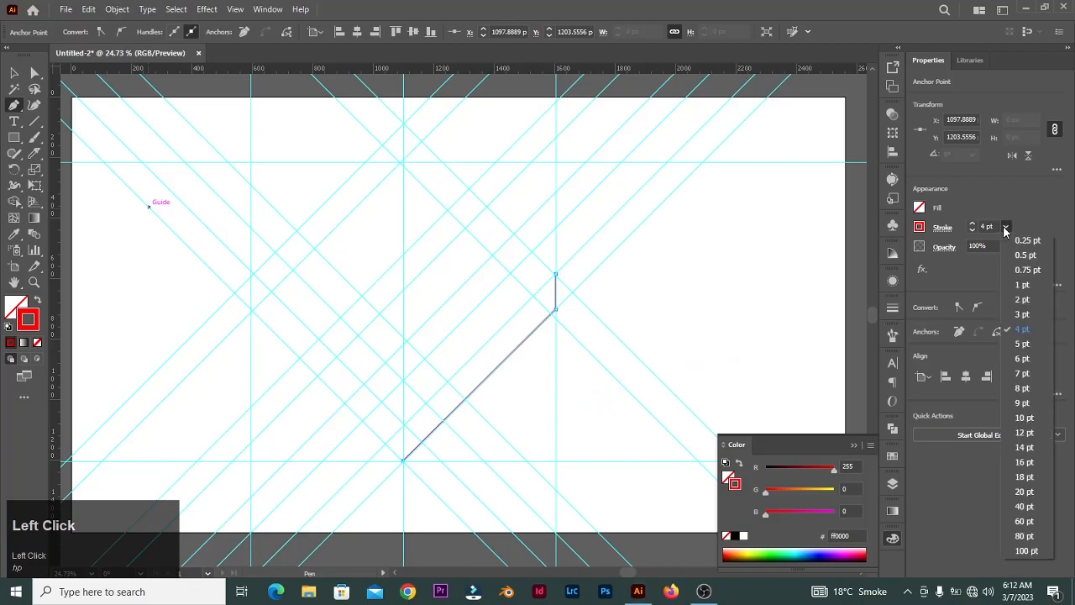
{"action": "left_click", "coordinate": [1022, 388]}
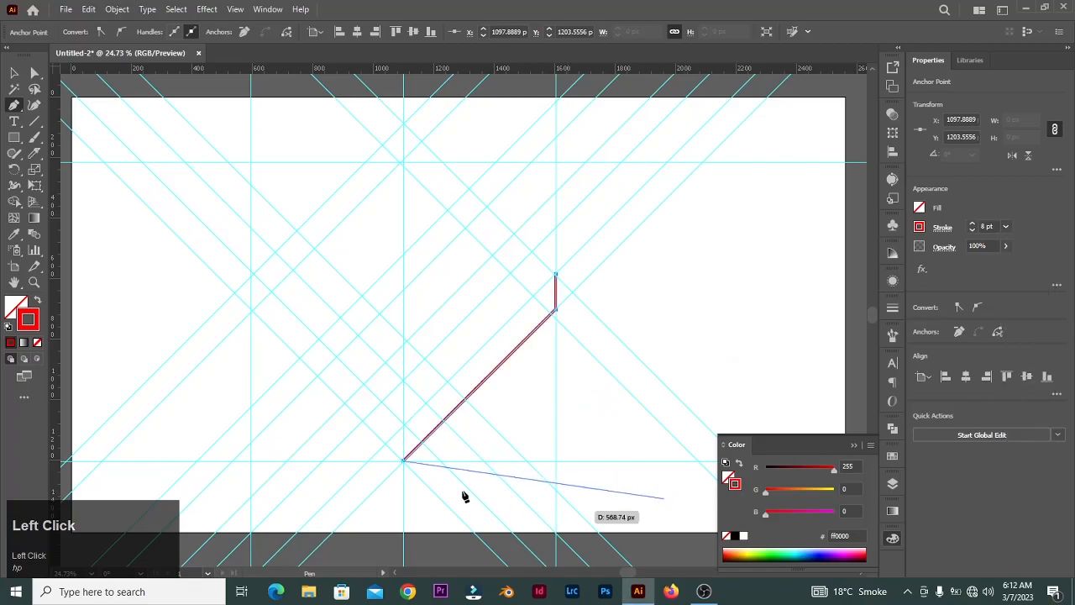
- Complete the closed V-shaped outline through the left vertical guide's crossings and the inner centre crossing, back to the starting anchor
{"action": "left_click", "coordinate": [251, 312]}
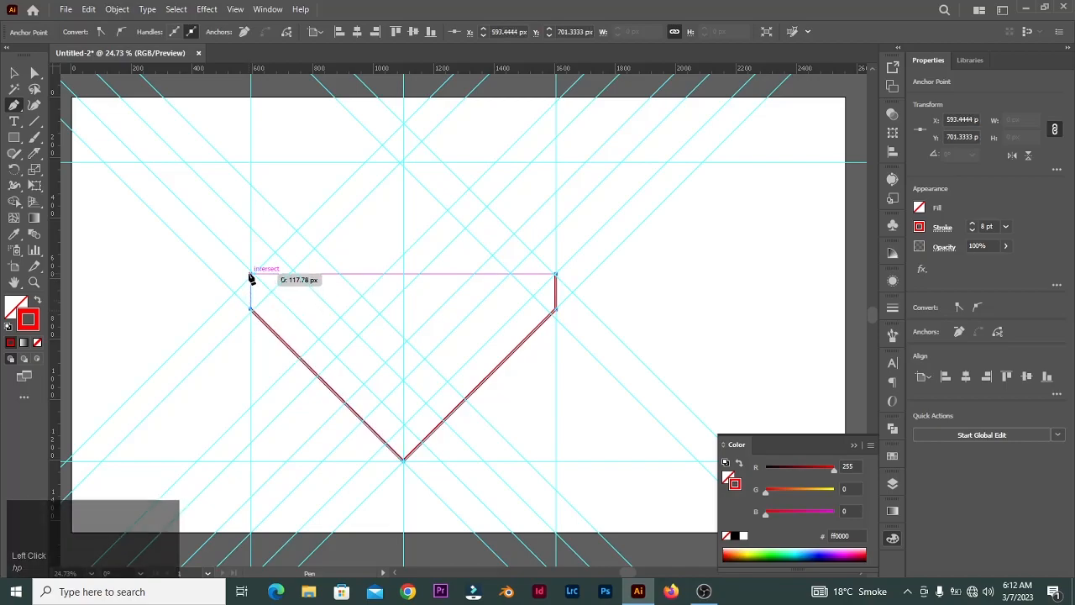
{"action": "left_click", "coordinate": [250, 273]}
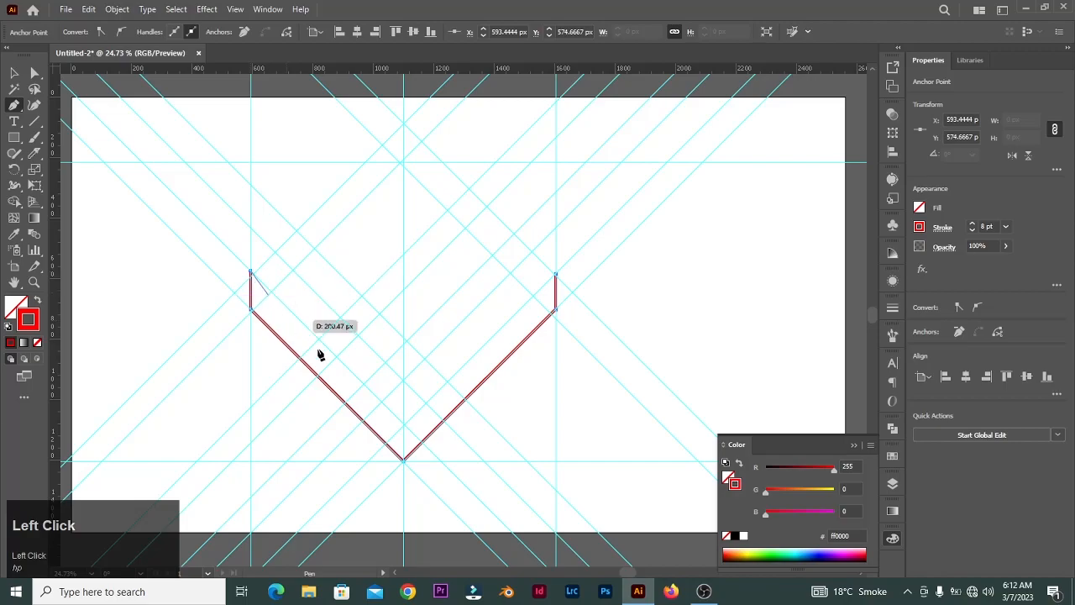
{"action": "left_click", "coordinate": [404, 424]}
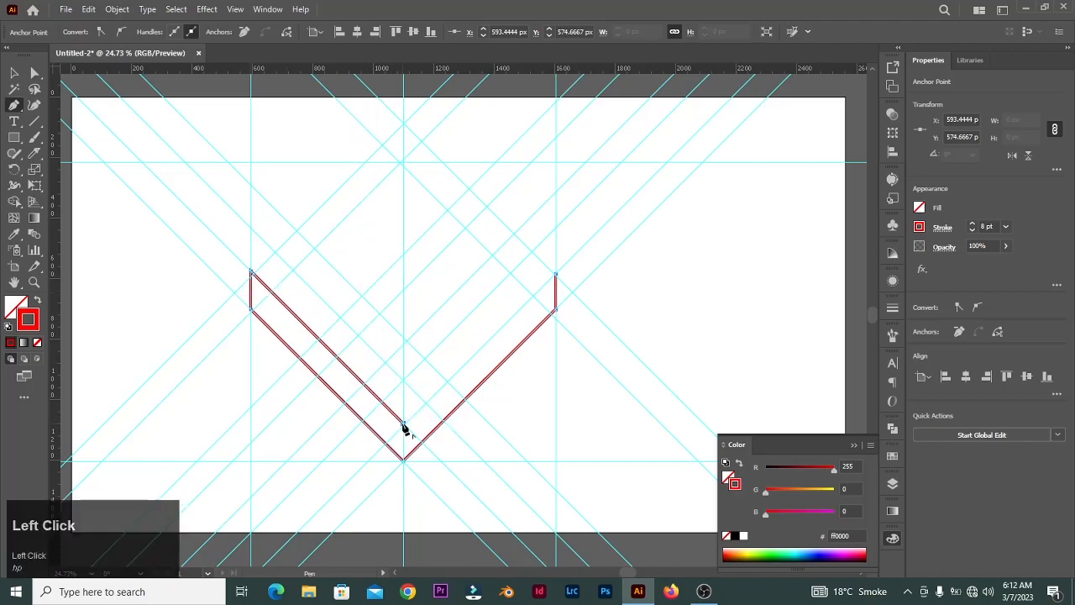
{"action": "left_click", "coordinate": [554, 274]}
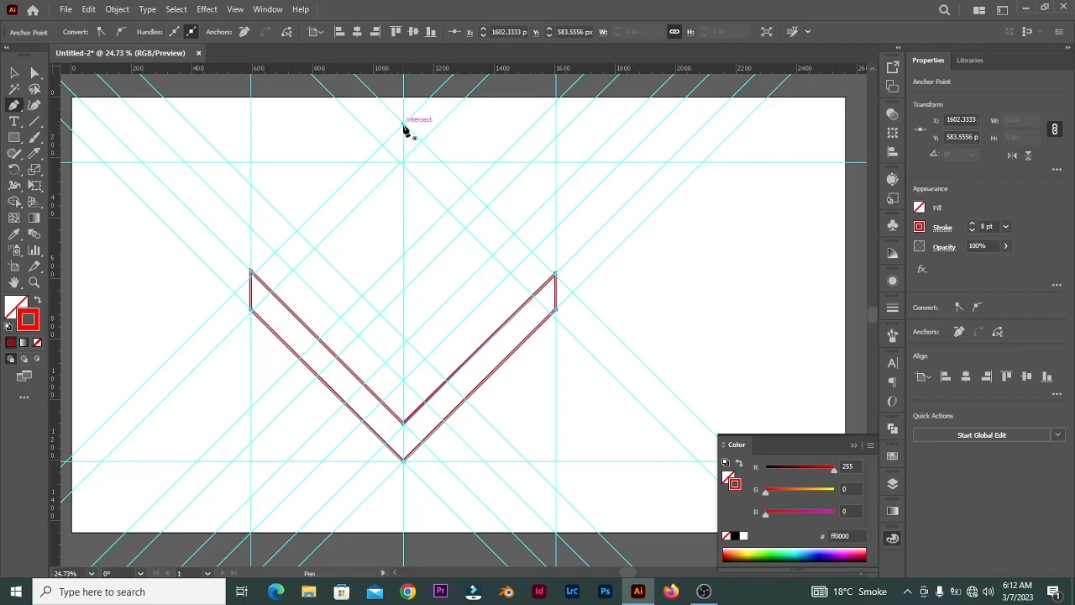
- Start a second Pen path at the middle vertical guide's top crossing, tracing the G's outer diamond-shaped contour around to its inner end on that guide
{"action": "left_click", "coordinate": [403, 126]}
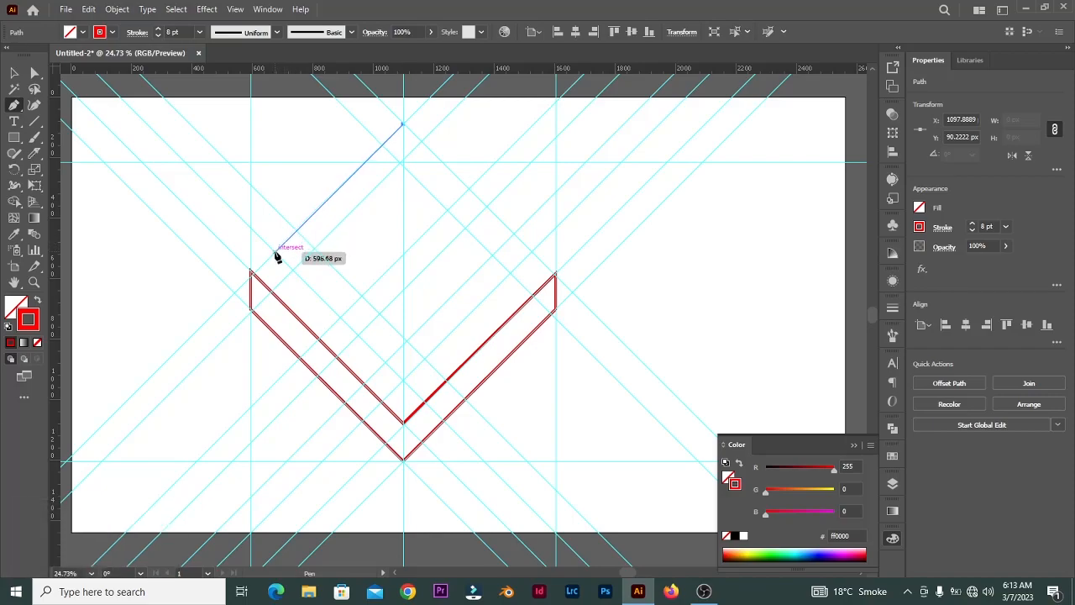
{"action": "left_click", "coordinate": [275, 252]}
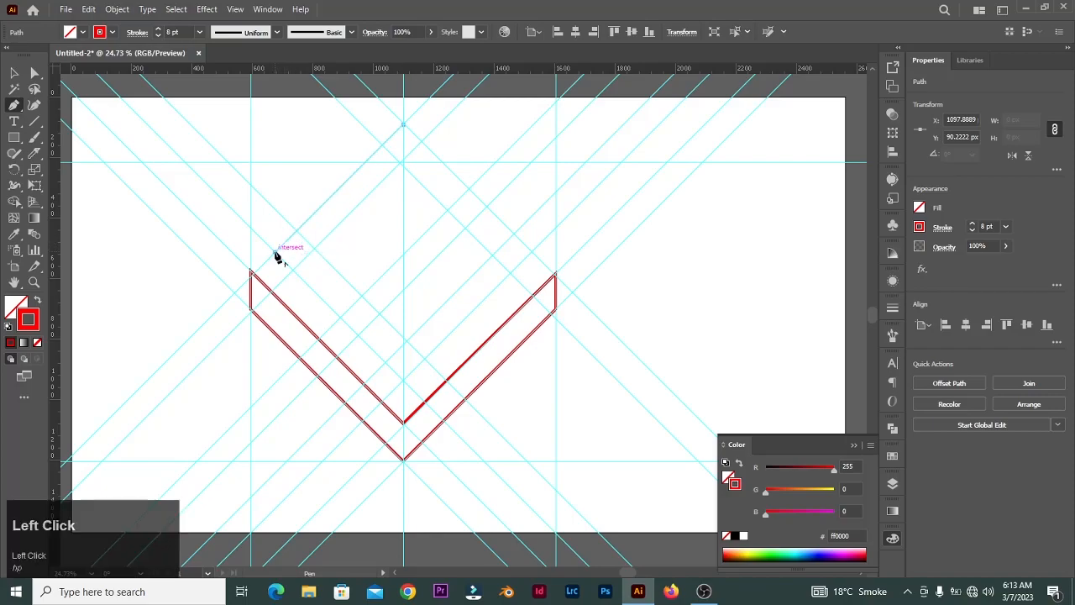
{"action": "left_click", "coordinate": [404, 380]}
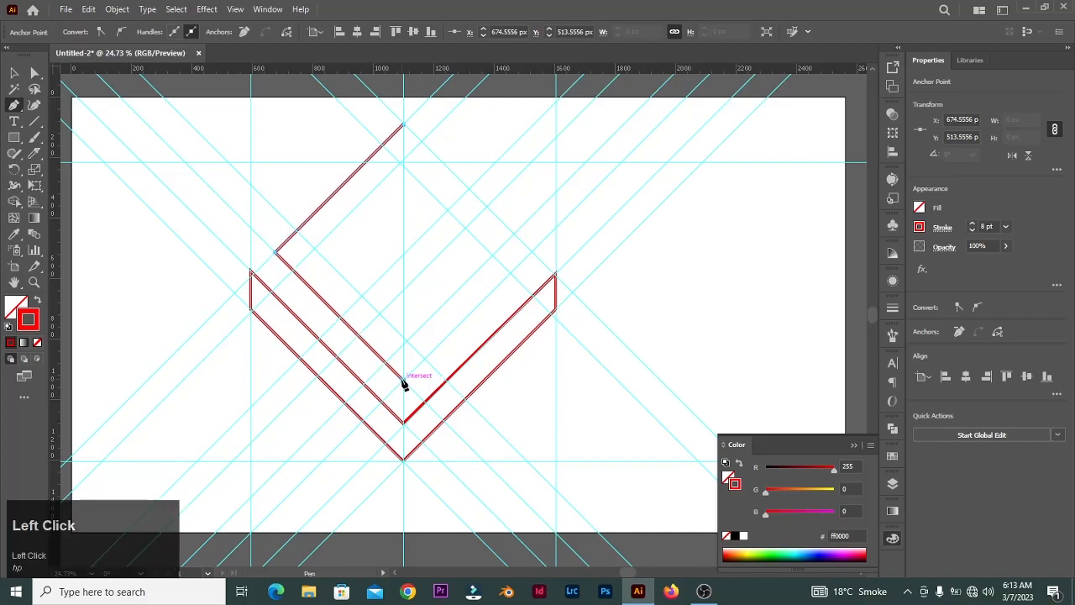
{"action": "left_click", "coordinate": [531, 255]}
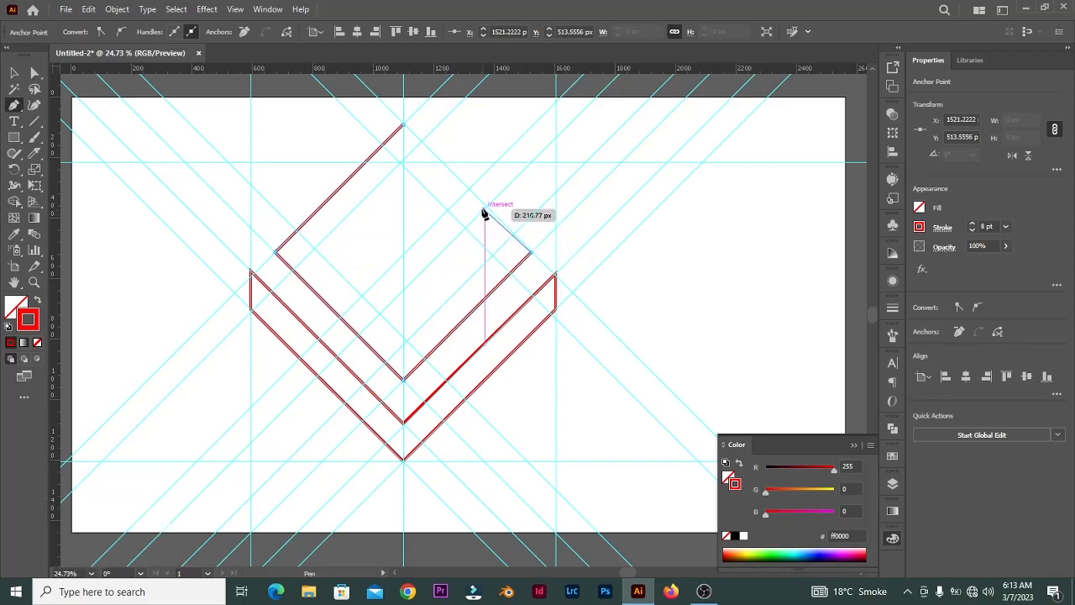
{"action": "left_click", "coordinate": [470, 190]}
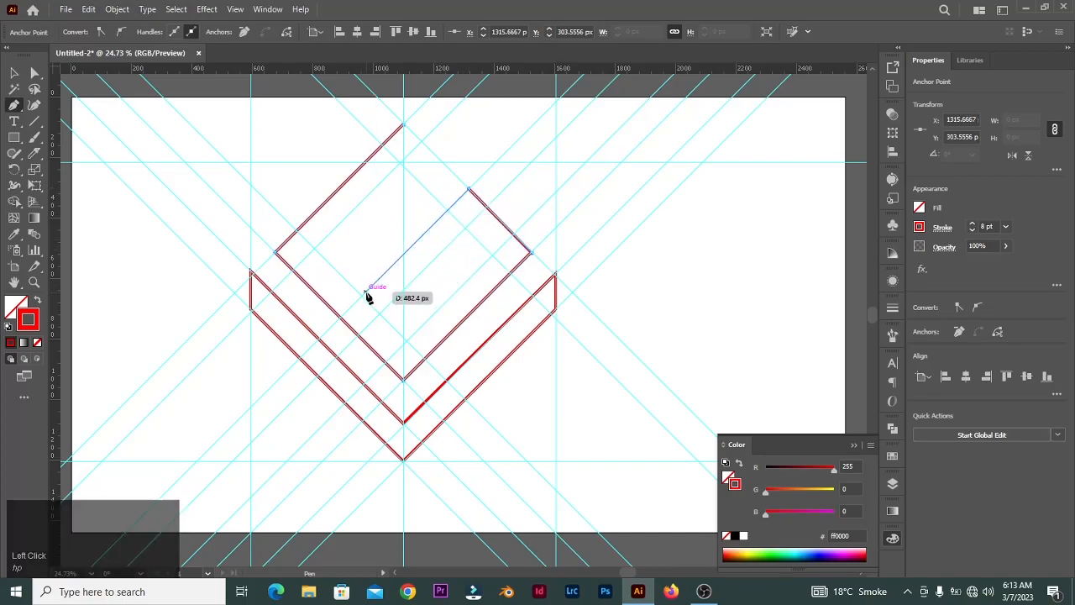
{"action": "left_click", "coordinate": [403, 256]}
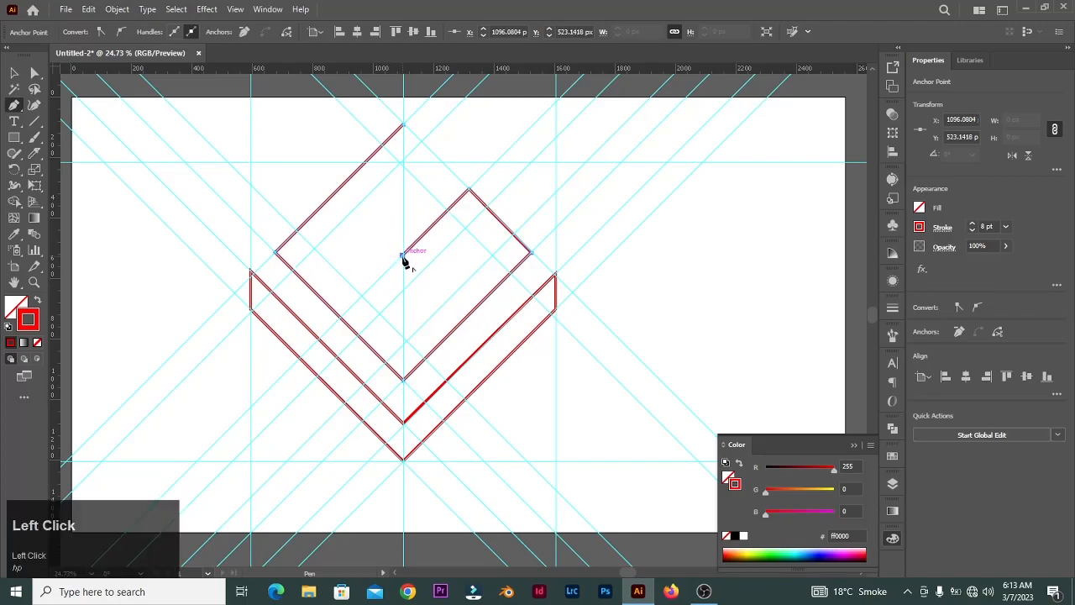
- Trace the G's short inner edge and the parallel inner contour back along the guides, closing the path at the starting anchor
{"action": "left_click", "coordinate": [403, 290]}
{"action": "left_click", "coordinate": [467, 228]}
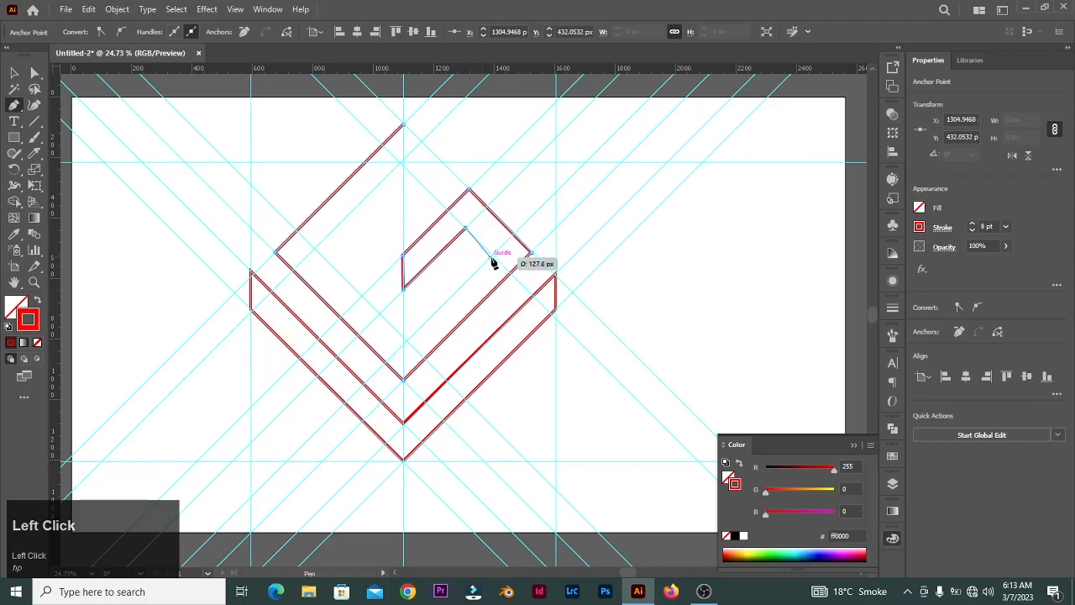
{"action": "left_click", "coordinate": [492, 254]}
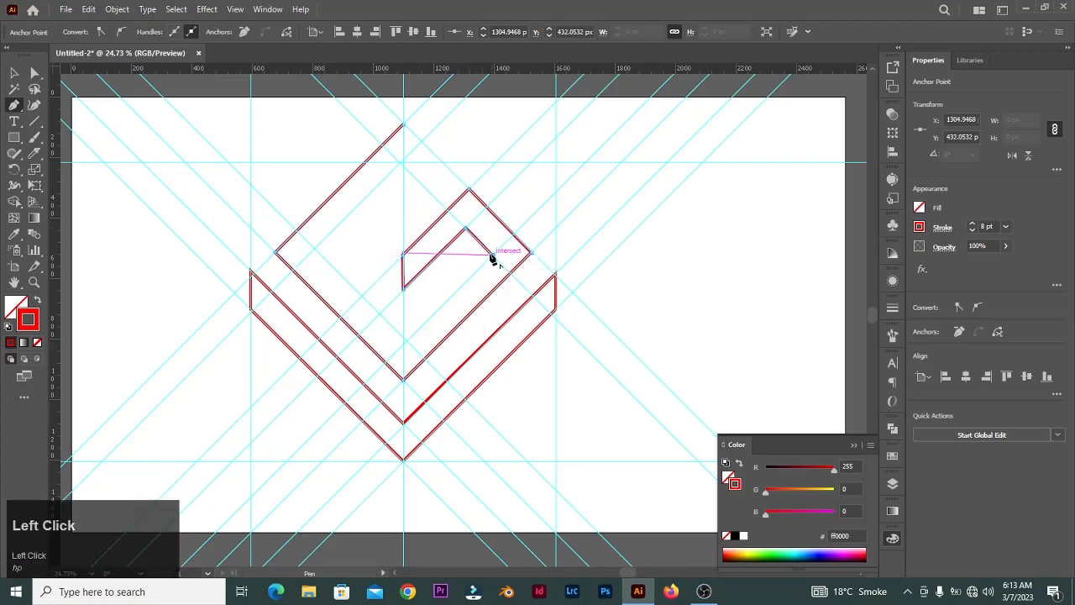
{"action": "left_click", "coordinate": [404, 345]}
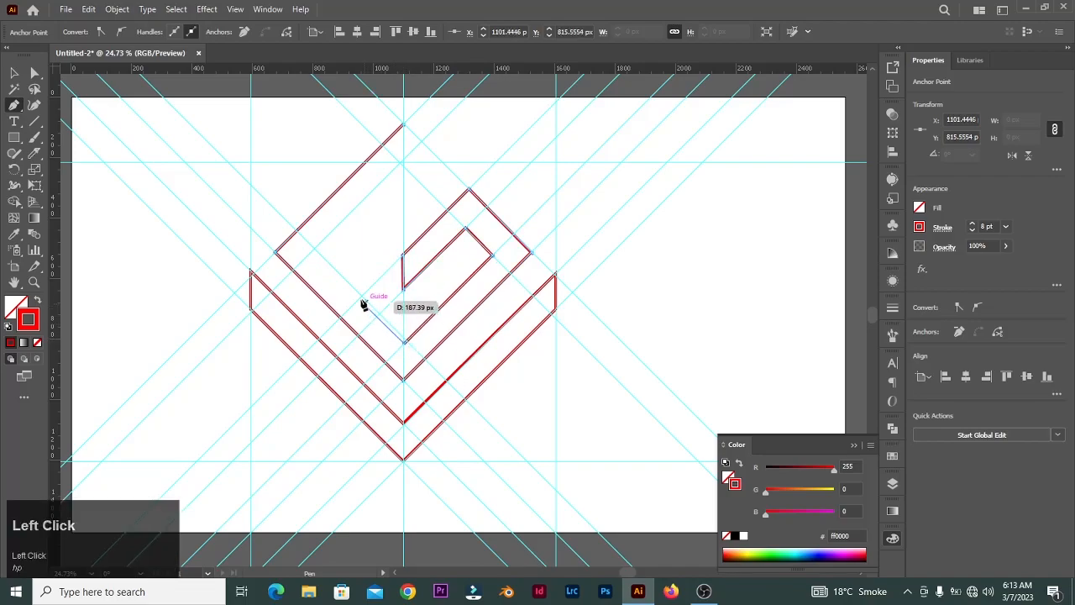
{"action": "left_click", "coordinate": [315, 249]}
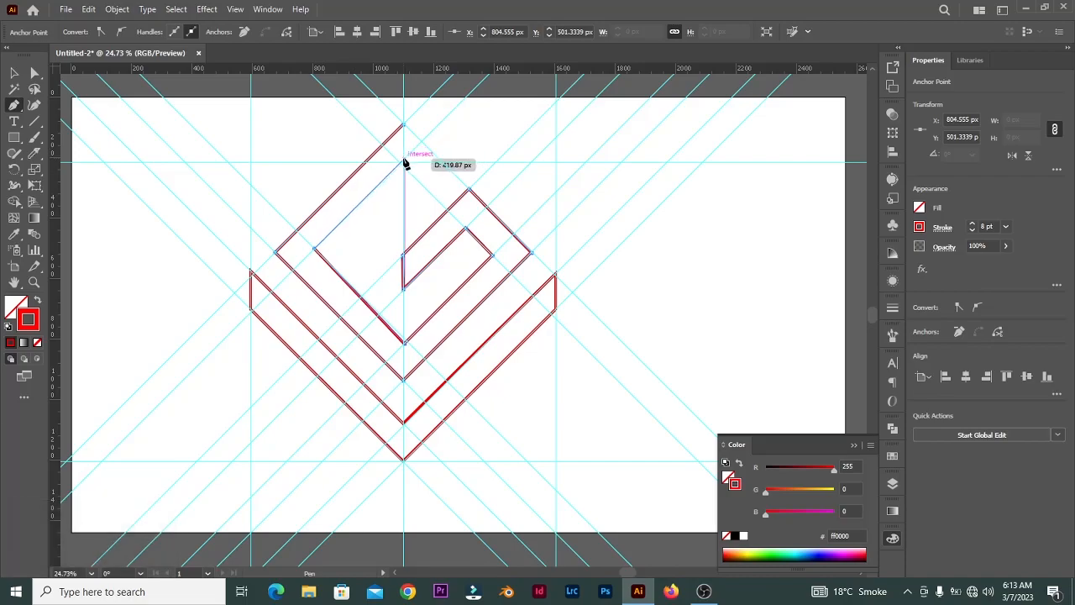
{"action": "left_click", "coordinate": [404, 163]}
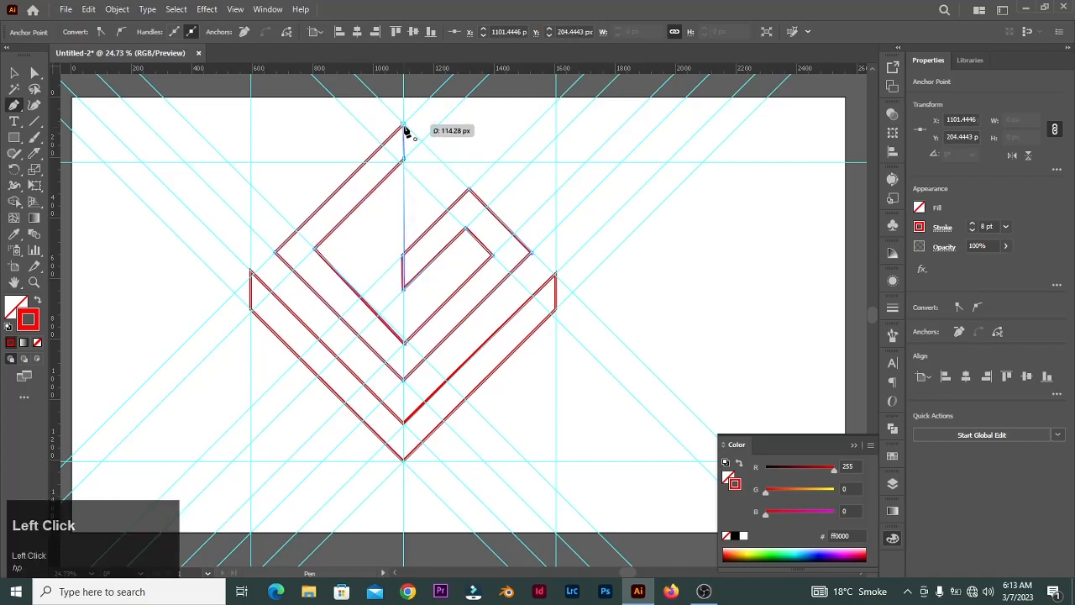
{"action": "left_click", "coordinate": [404, 126]}
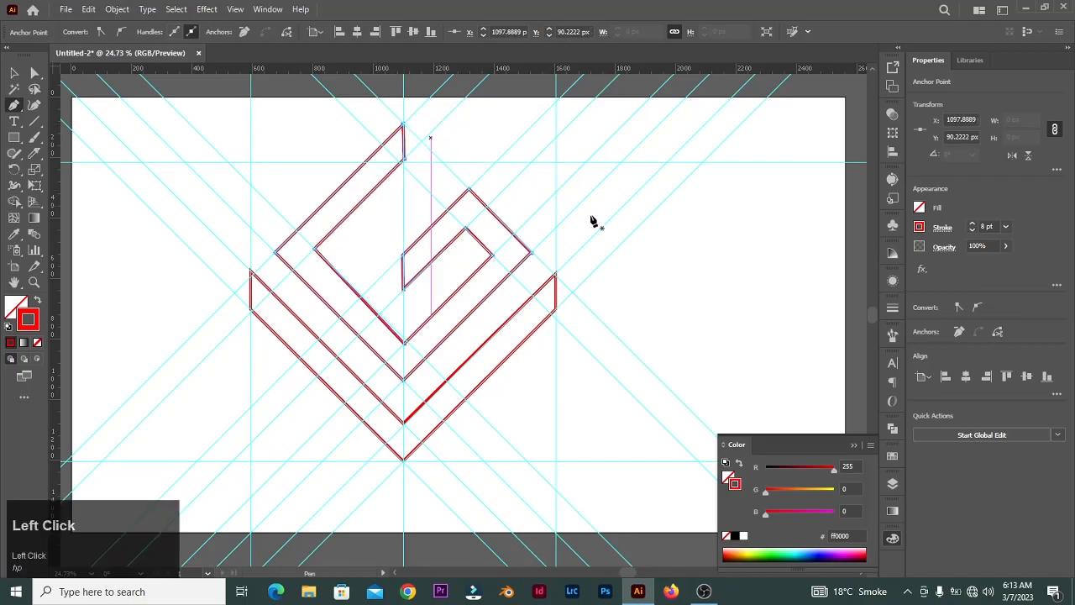
- Deselect the finished G outline and hide all guides, leaving nothing selected
{"action": "key", "text": "v"}
{"action": "left_click", "coordinate": [773, 284]}
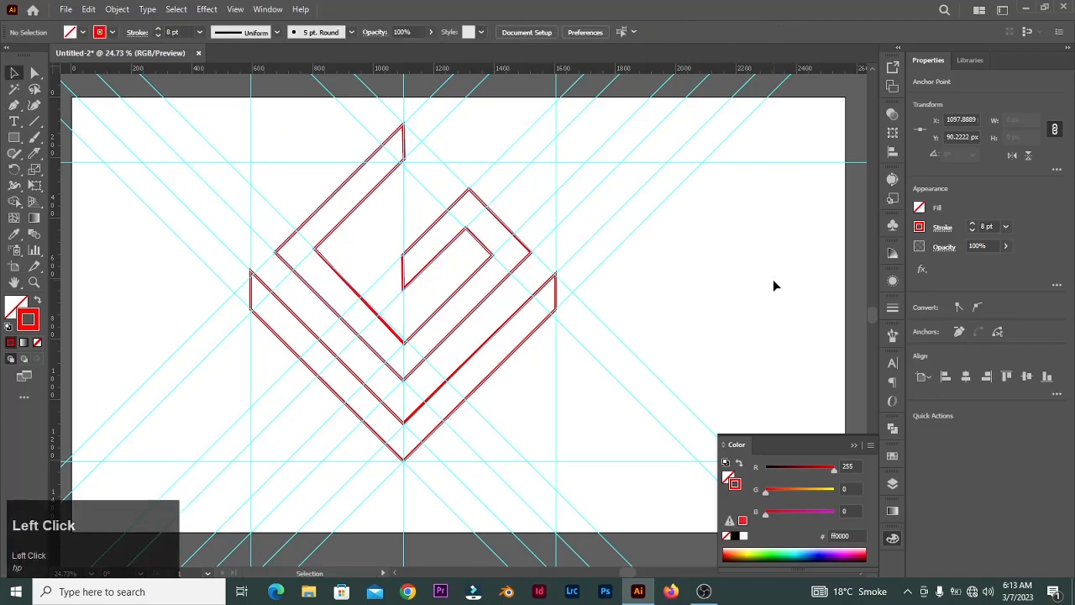
{"action": "key", "text": "ctrl+semicolon"}
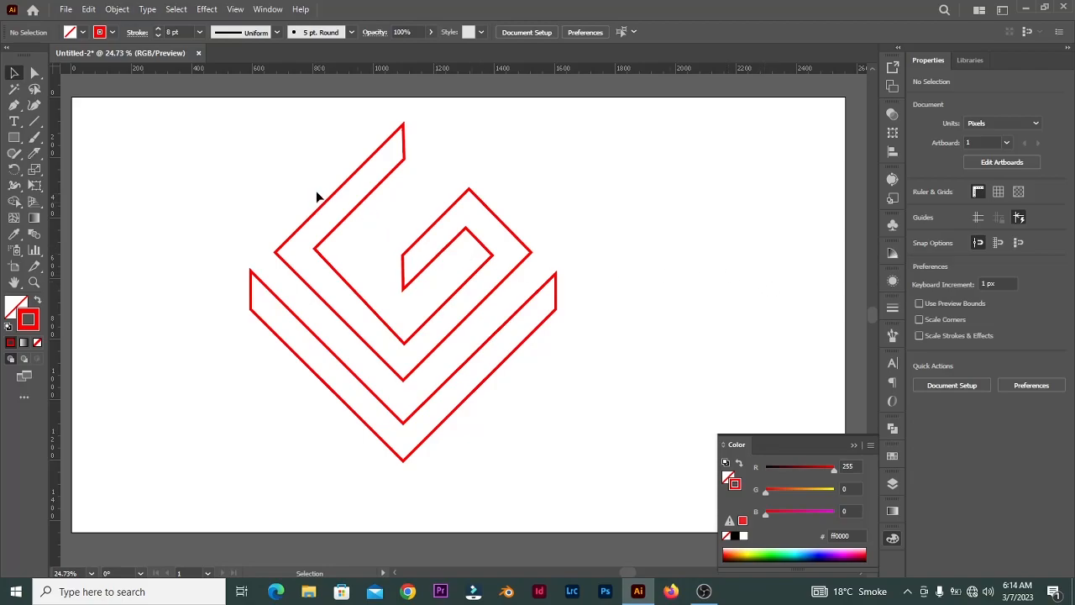
{"action": "left_click_drag", "start_coordinate": [254, 160], "coordinate": [542, 495]}
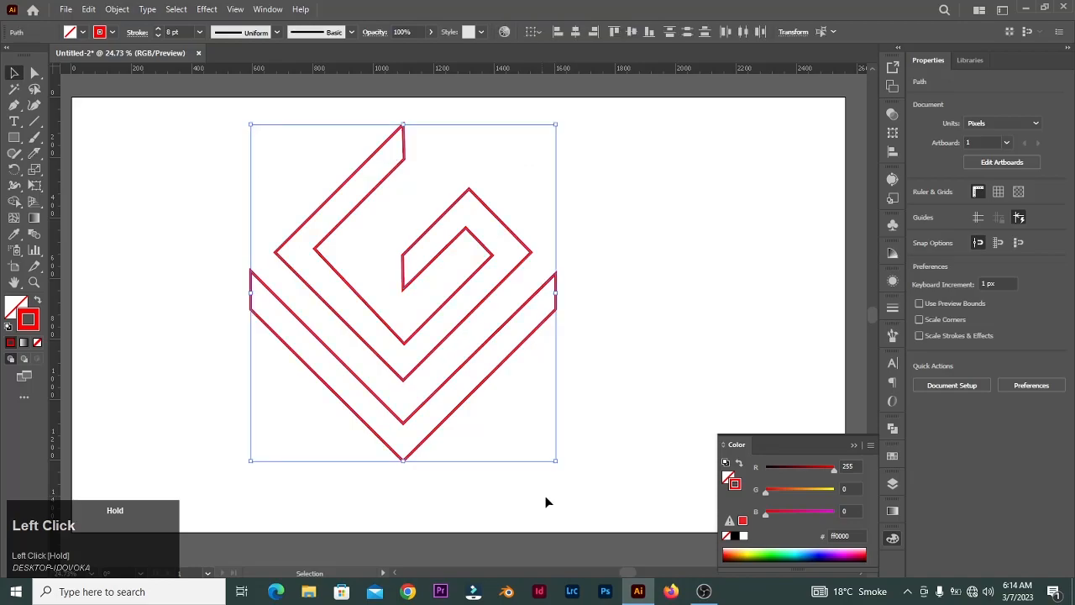
{"action": "left_click", "coordinate": [669, 367]}
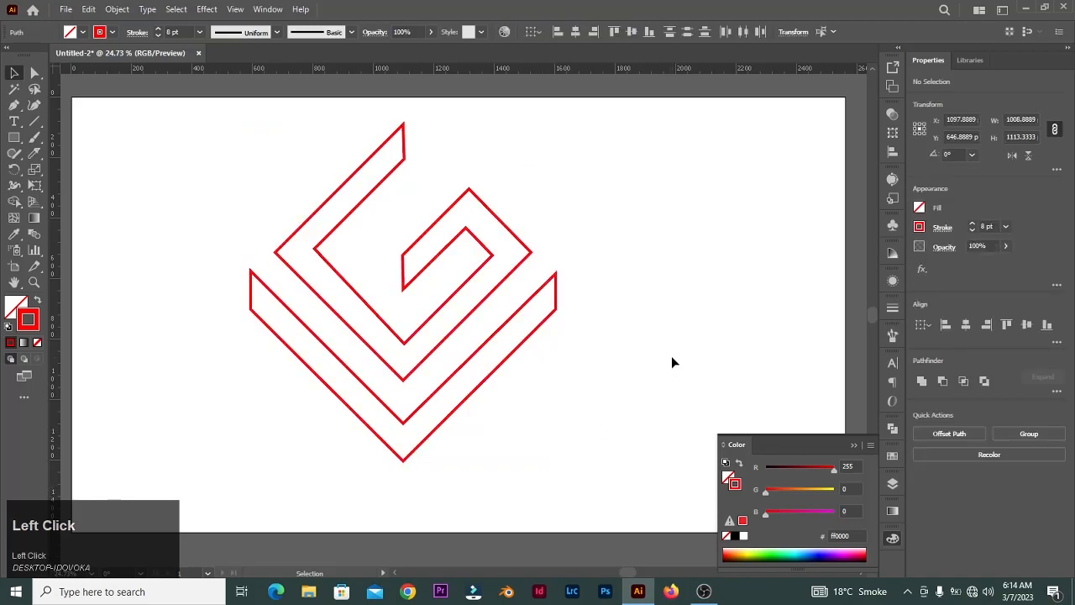
- Select both traced shapes, swap their fill and stroke so they are solid red without a stroke, and float the Color panel
{"action": "left_click_drag", "start_coordinate": [303, 186], "coordinate": [494, 494]}
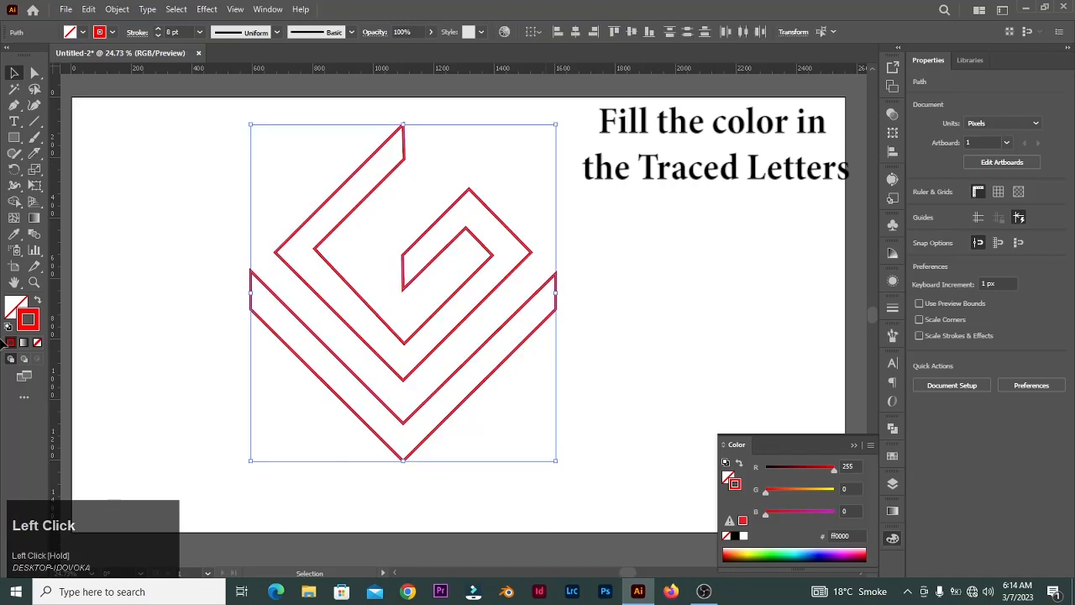
{"action": "left_click", "coordinate": [37, 301]}
{"action": "left_click_drag", "start_coordinate": [773, 445], "coordinate": [729, 252]}
{"action": "mouse_move", "coordinate": [726, 304]}
{"action": "left_mouse_down"}
{"action": "mouse_move", "coordinate": [738, 301]}
{"action": "mouse_move", "coordinate": [736, 325]}
{"action": "mouse_move", "coordinate": [732, 301]}
{"action": "left_mouse_up"}
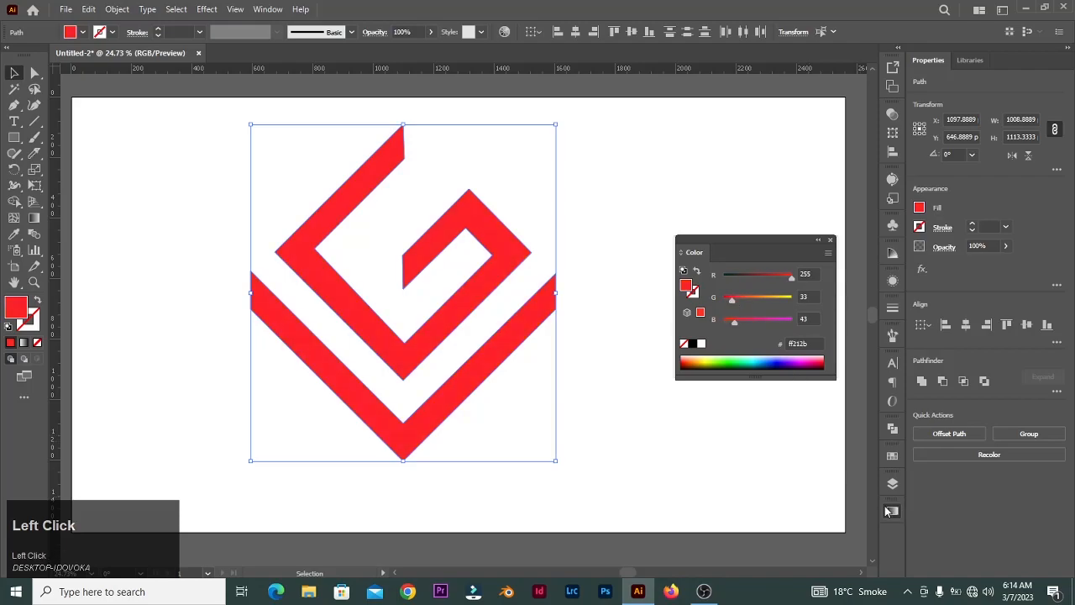
- Float the Gradient panel below and the Swatches panel above the Color panel
{"action": "left_click", "coordinate": [893, 512]}
{"action": "left_click_drag", "start_coordinate": [822, 410], "coordinate": [719, 411]}
{"action": "left_click", "coordinate": [892, 455]}
{"action": "left_click_drag", "start_coordinate": [813, 412], "coordinate": [753, 72]}
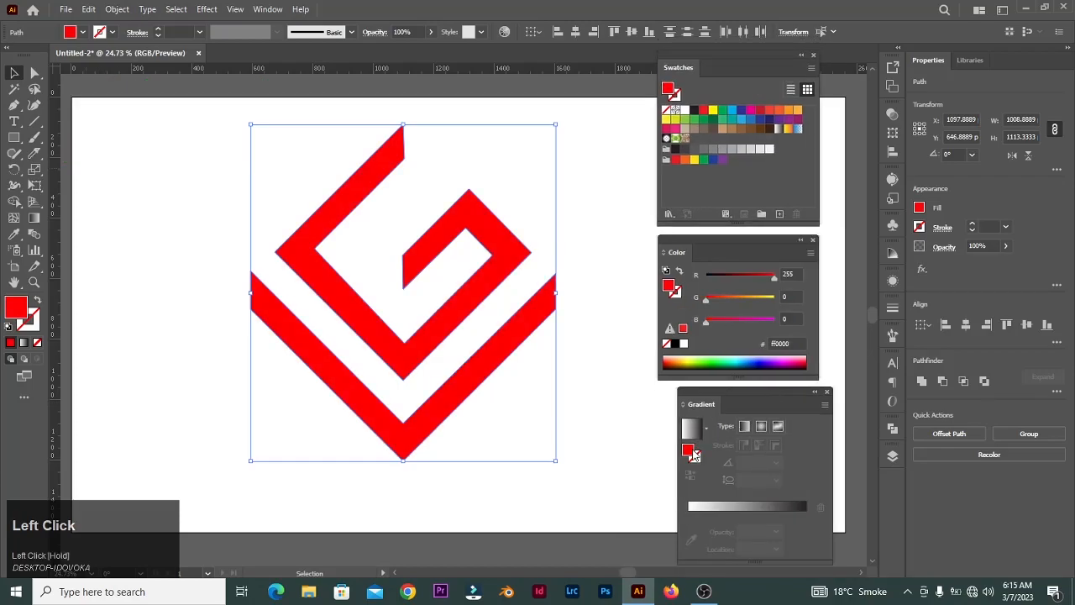
- Apply a linear gradient fill to both shapes running from red ff0000 to pink ff008f
{"action": "left_click", "coordinate": [695, 507]}
{"action": "left_click_drag", "start_coordinate": [697, 507], "coordinate": [777, 512]}
{"action": "left_click", "coordinate": [689, 515]}
{"action": "left_click", "coordinate": [705, 515]}
{"action": "left_click_drag", "start_coordinate": [706, 519], "coordinate": [682, 523]}
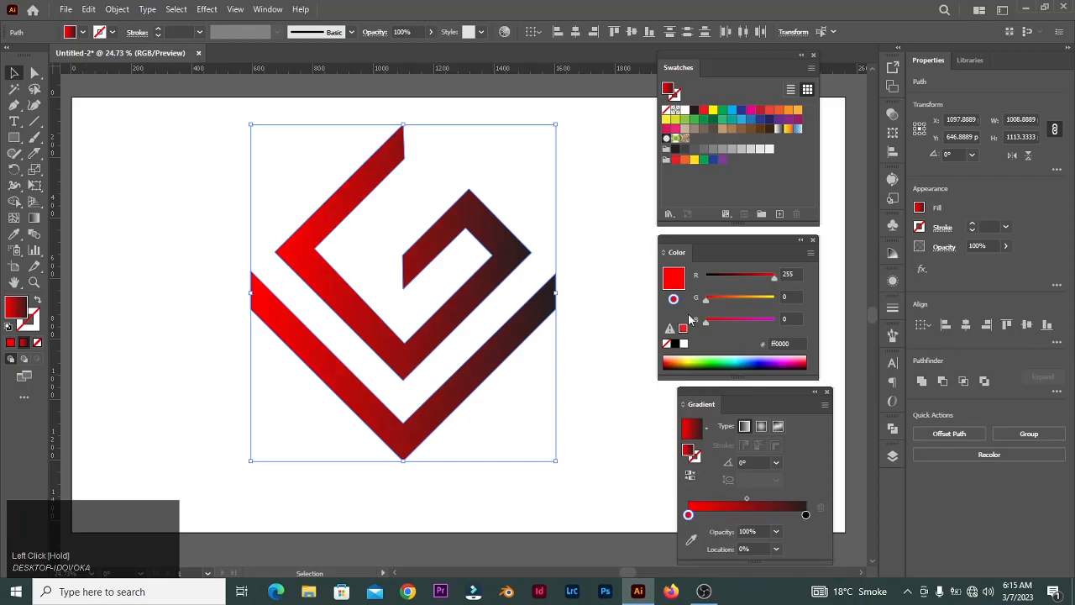
{"action": "left_click_drag", "start_coordinate": [675, 281], "coordinate": [824, 519]}
{"action": "left_click_drag", "start_coordinate": [707, 322], "coordinate": [744, 319]}
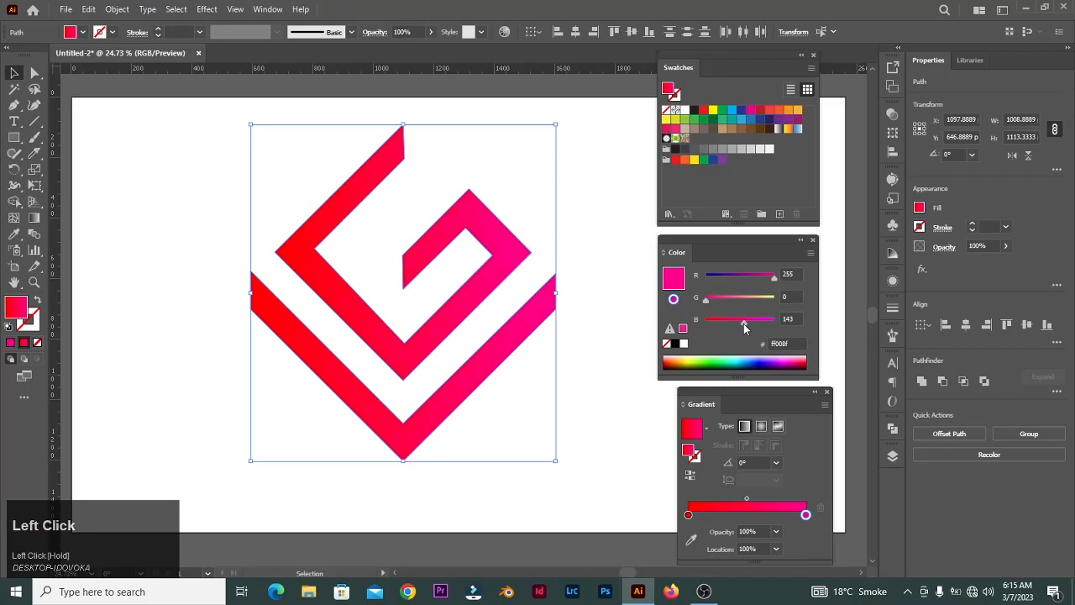
- Darken the gradient's red starting stop to f30000 and set the gradient angle to 90°
{"action": "left_click", "coordinate": [688, 515]}
{"action": "left_click_drag", "start_coordinate": [688, 519], "coordinate": [677, 477]}
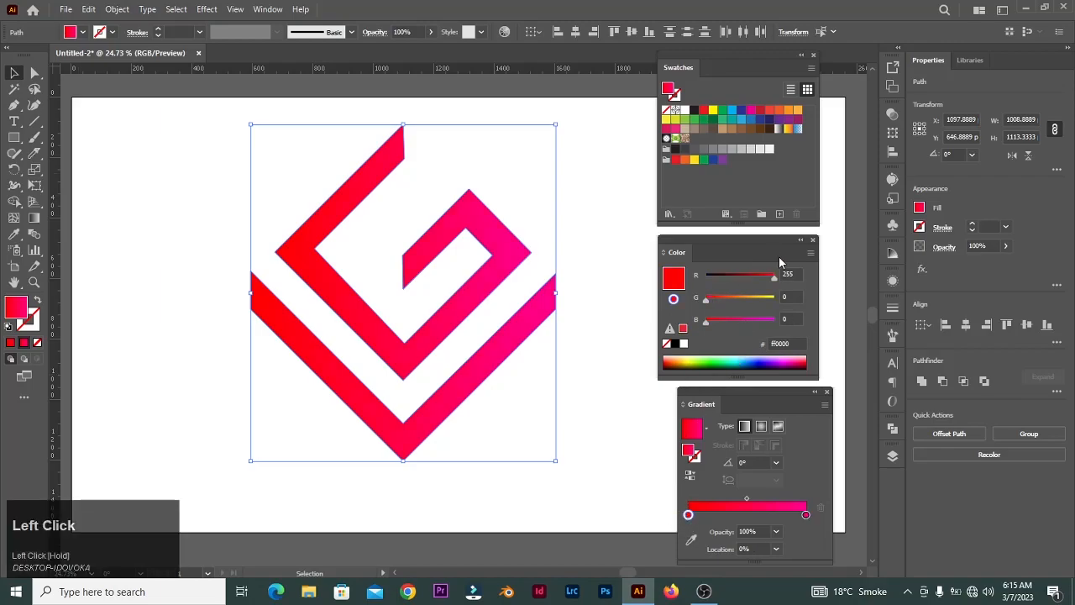
{"action": "left_click_drag", "start_coordinate": [775, 278], "coordinate": [773, 283]}
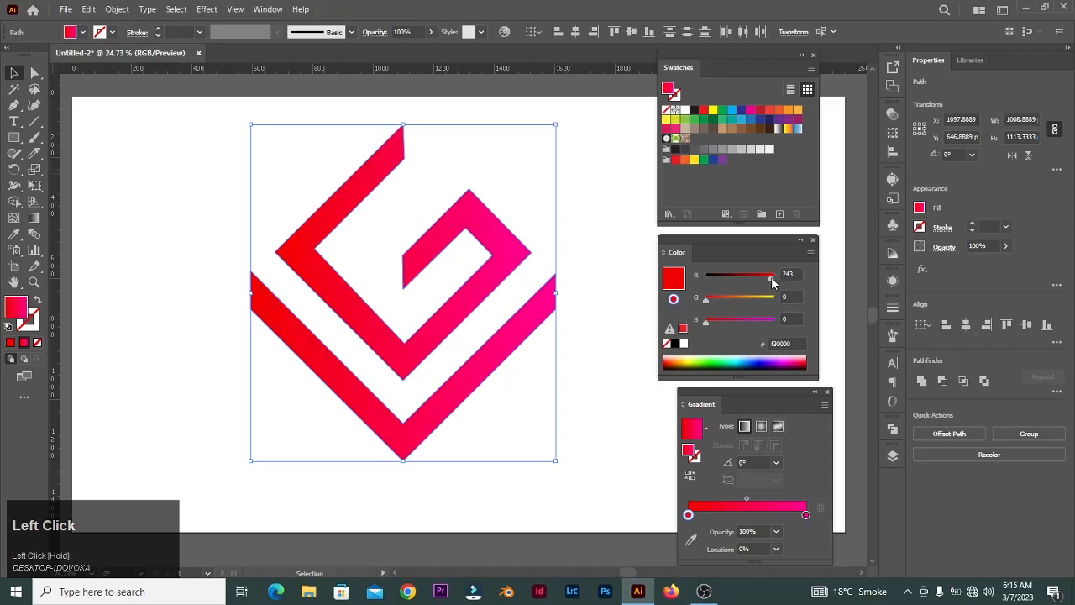
{"action": "left_click", "coordinate": [776, 466]}
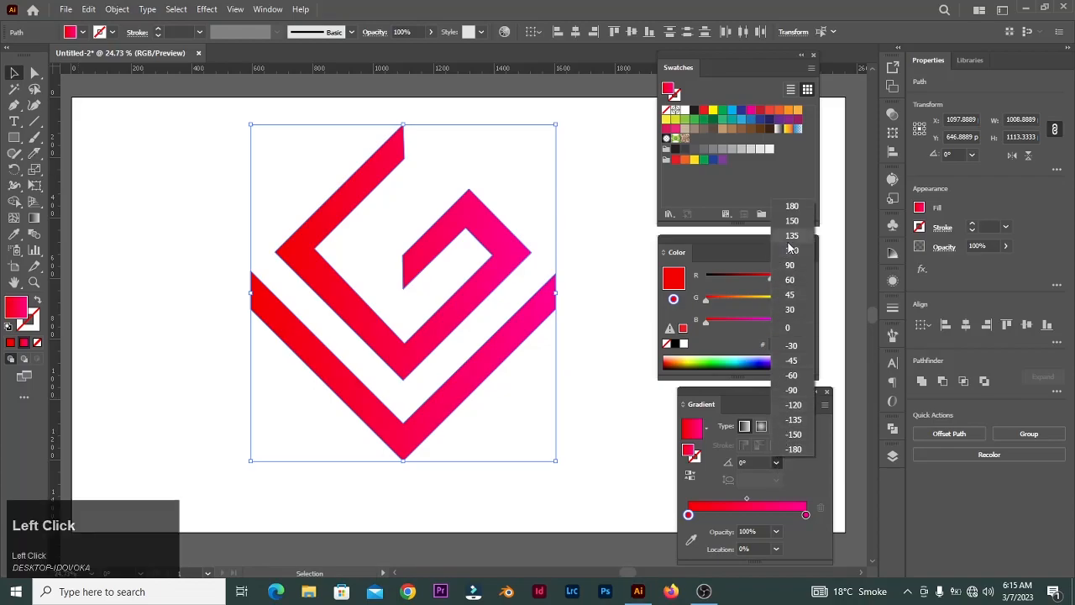
{"action": "left_click", "coordinate": [791, 266]}
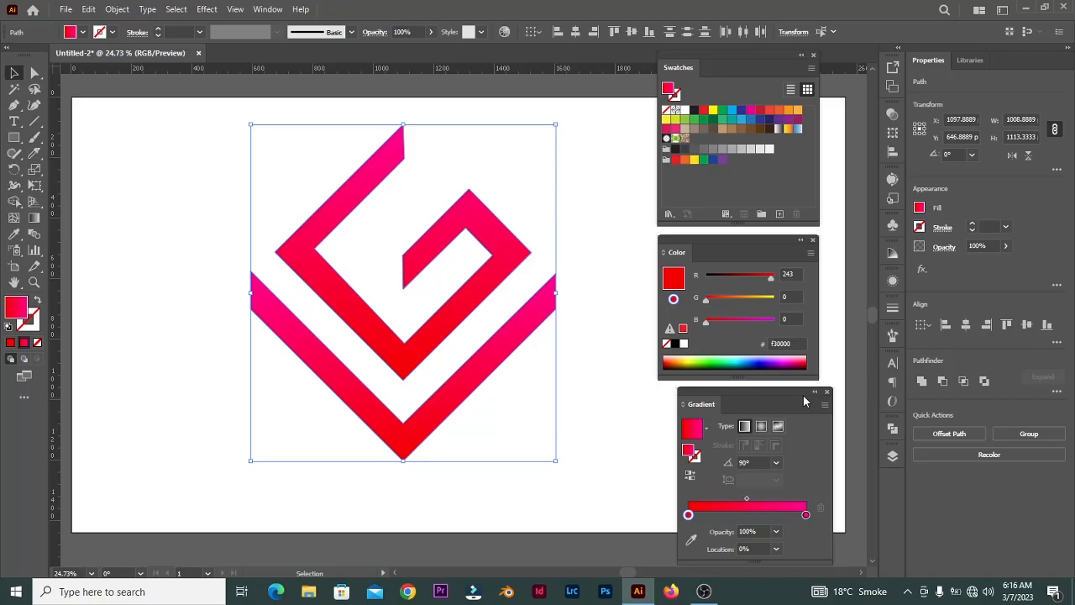
- Add a cyan stop from the swatches to the gradient, place it at 50% and set its colour to 00cdef
{"action": "left_click_drag", "start_coordinate": [731, 110], "coordinate": [708, 514]}
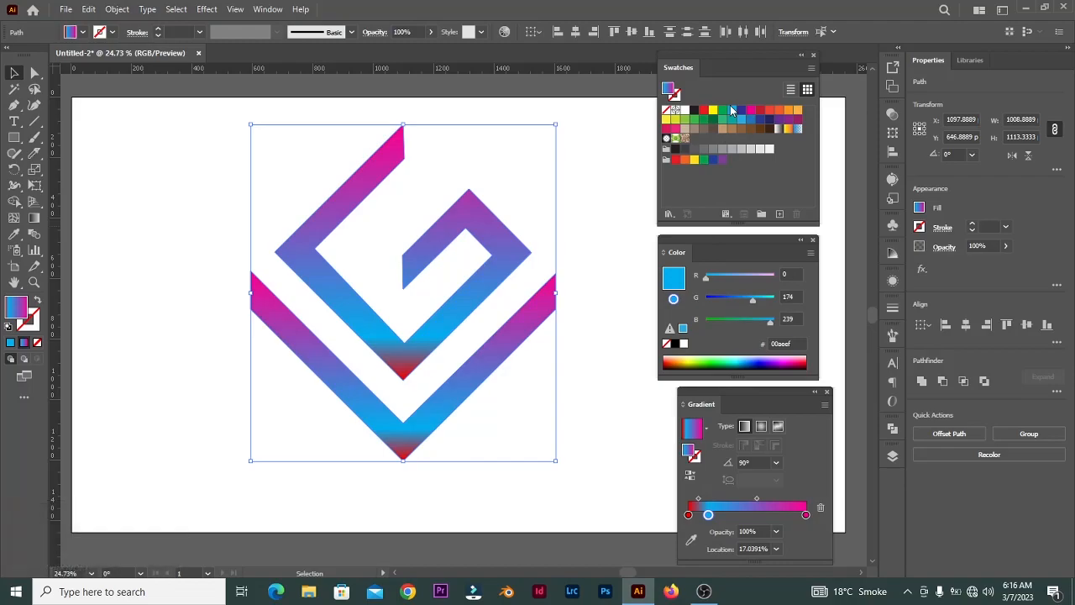
{"action": "left_click_drag", "start_coordinate": [712, 516], "coordinate": [753, 517]}
{"action": "left_click_drag", "start_coordinate": [755, 517], "coordinate": [749, 517]}
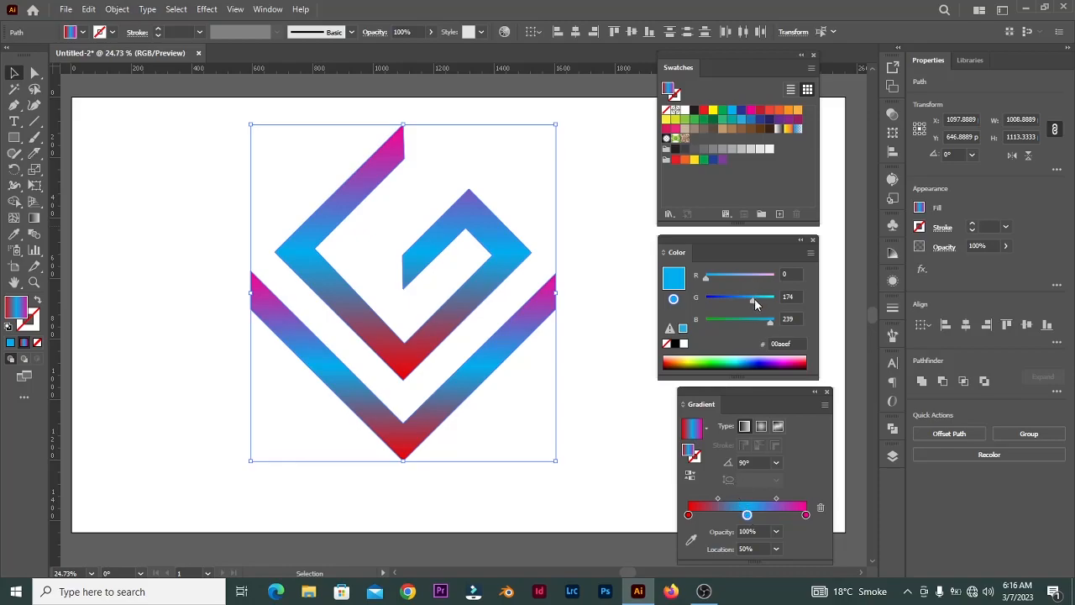
{"action": "mouse_move", "coordinate": [754, 303]}
{"action": "left_mouse_down"}
{"action": "mouse_move", "coordinate": [774, 307]}
{"action": "mouse_move", "coordinate": [761, 300]}
{"action": "left_mouse_up"}
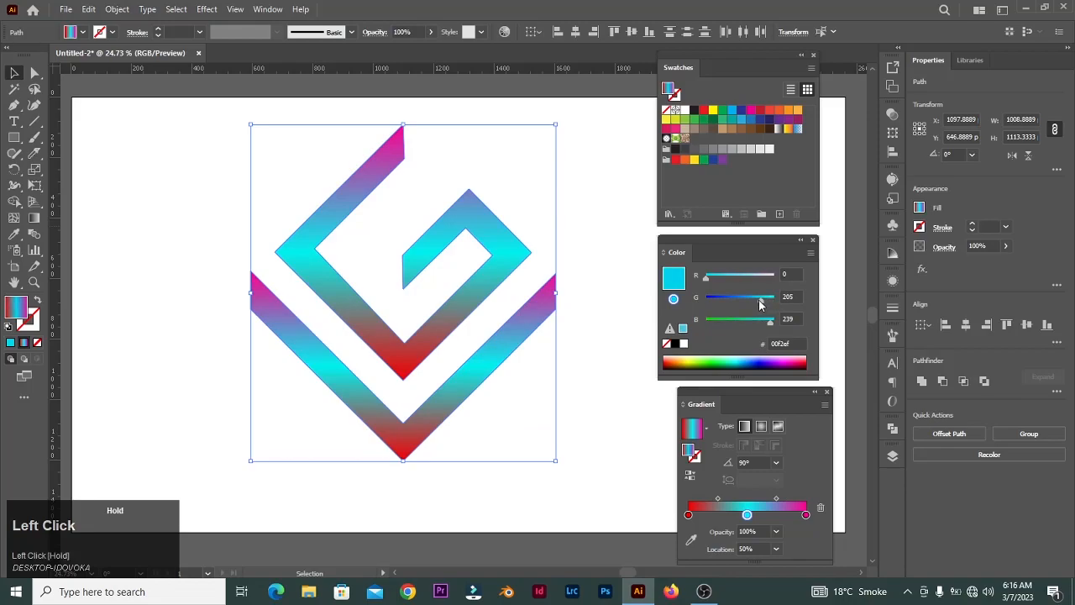
{"action": "left_click_drag", "start_coordinate": [760, 301], "coordinate": [760, 300]}
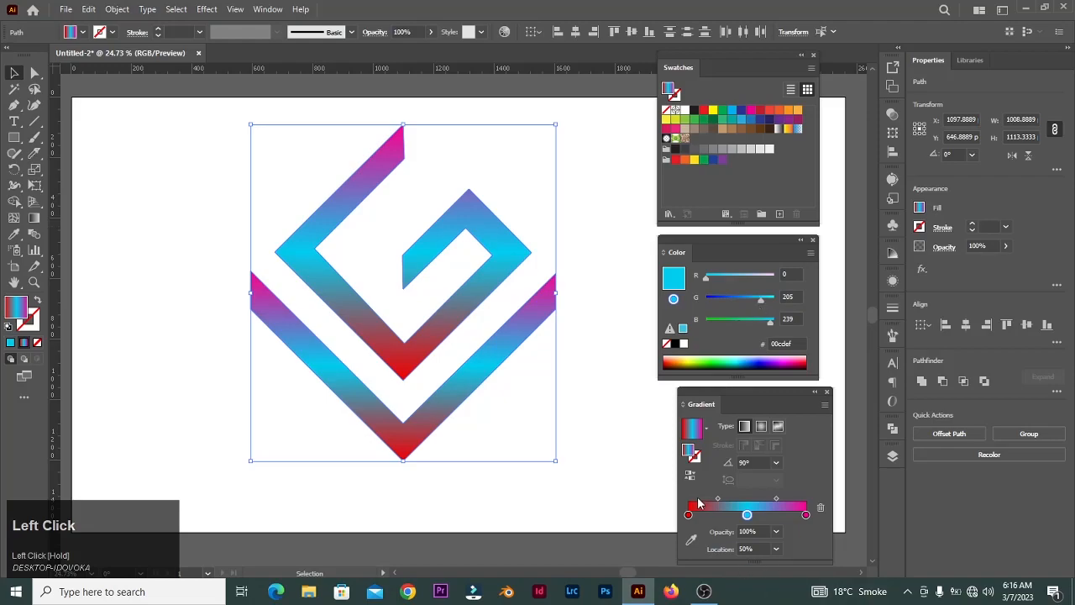
- Move both gradient midpoints closer to the cyan stop, the pink-side one to 34.3575%, and deselect the shapes
{"action": "left_click_drag", "start_coordinate": [717, 495], "coordinate": [766, 502]}
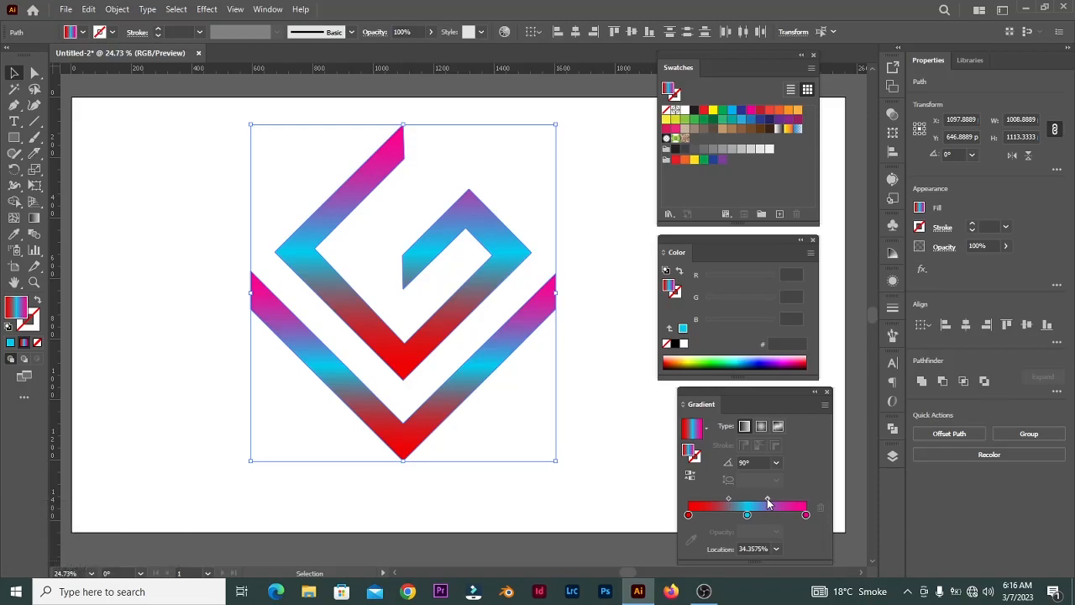
{"action": "left_click", "coordinate": [34, 221]}
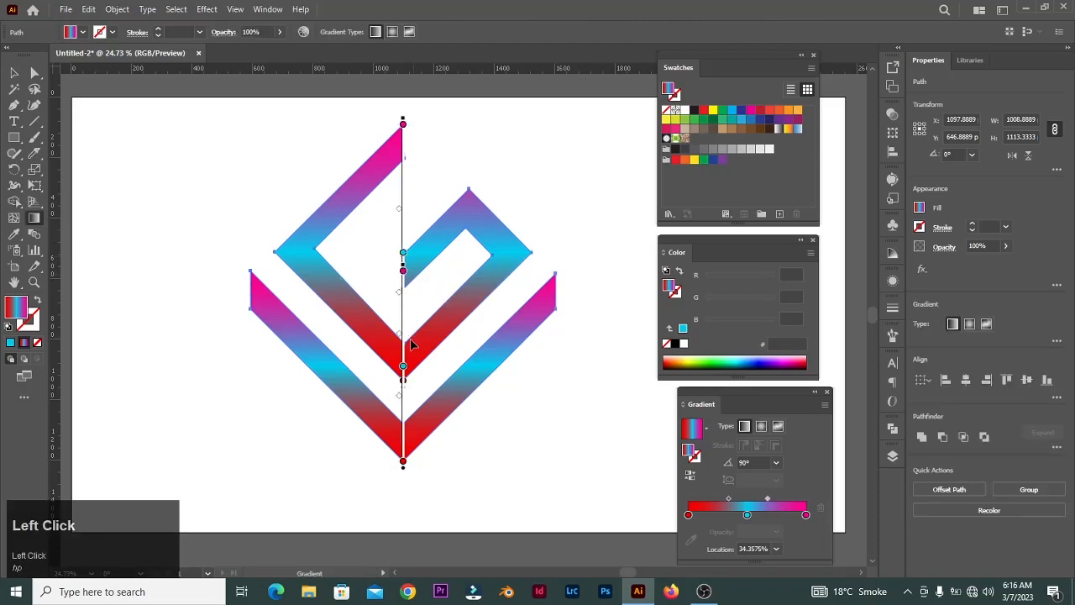
{"action": "left_click", "coordinate": [12, 76]}
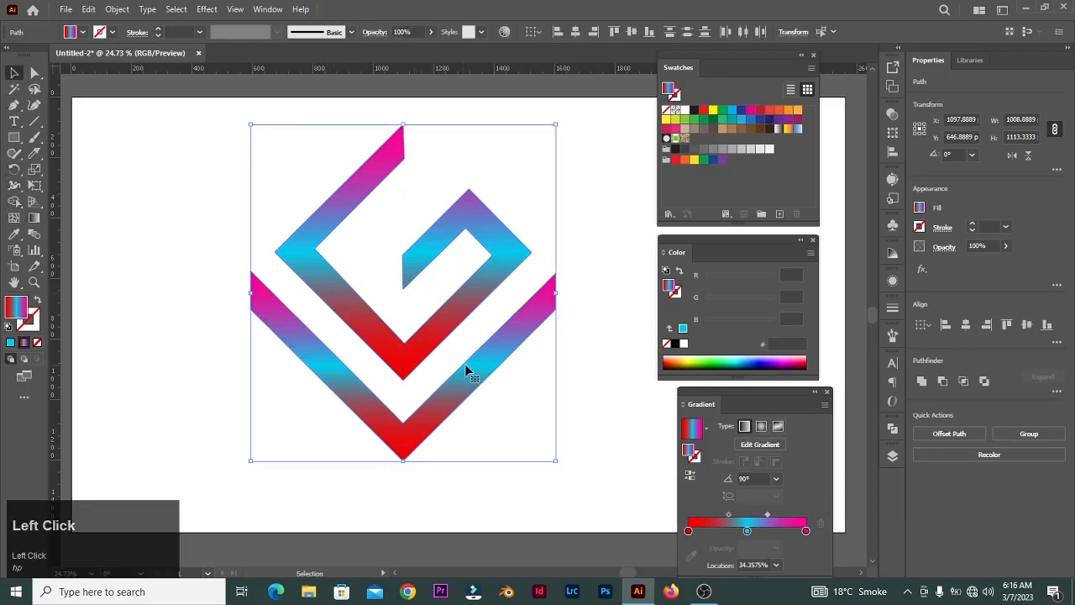
{"action": "left_click", "coordinate": [601, 332]}
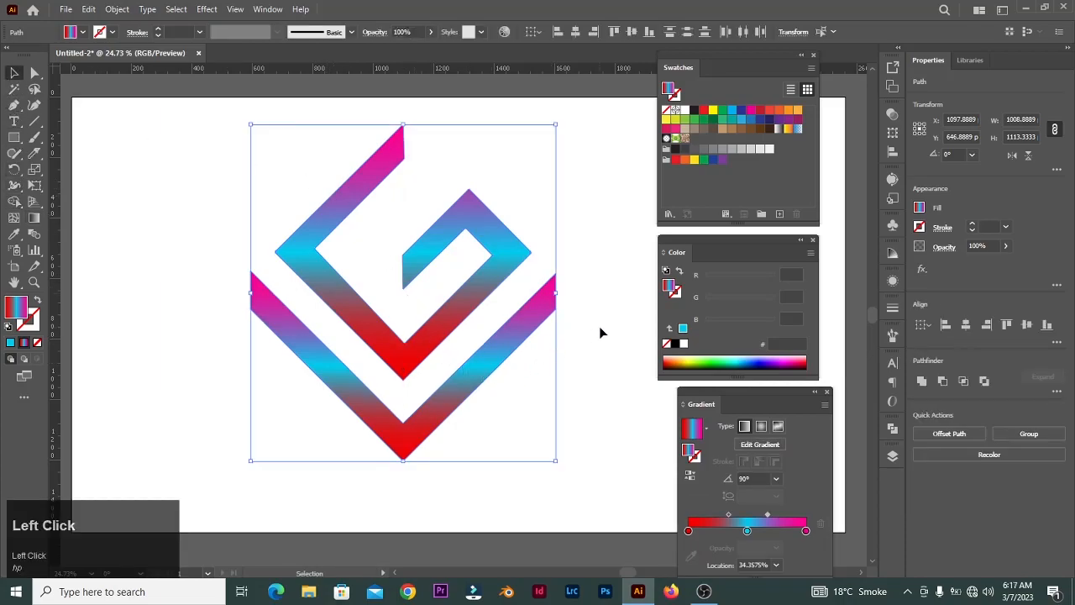
- Collapse the floating Gradient, Color and Swatches panels to icons, and dock Color and Gradient back with the other panel icons
{"action": "left_click", "coordinate": [814, 392]}
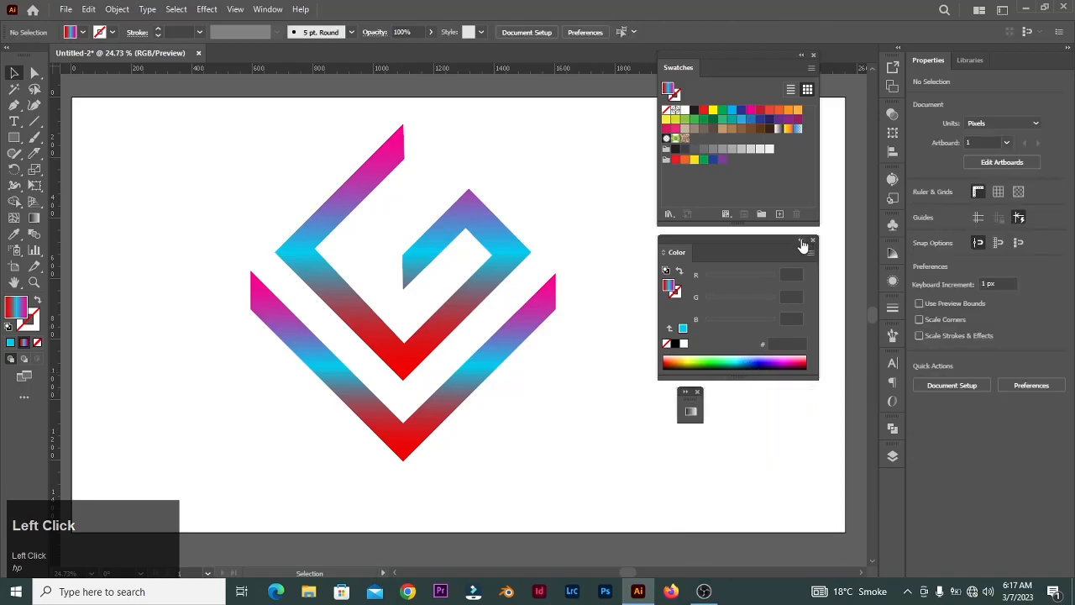
{"action": "left_click", "coordinate": [803, 240]}
{"action": "left_click", "coordinate": [801, 56]}
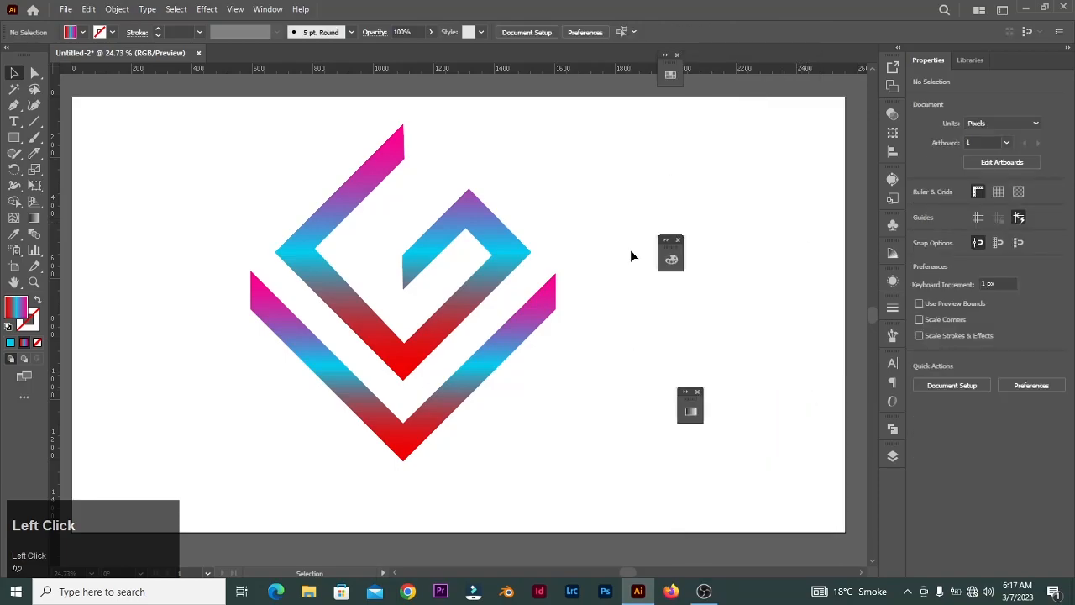
{"action": "left_click_drag", "start_coordinate": [673, 250], "coordinate": [894, 491]}
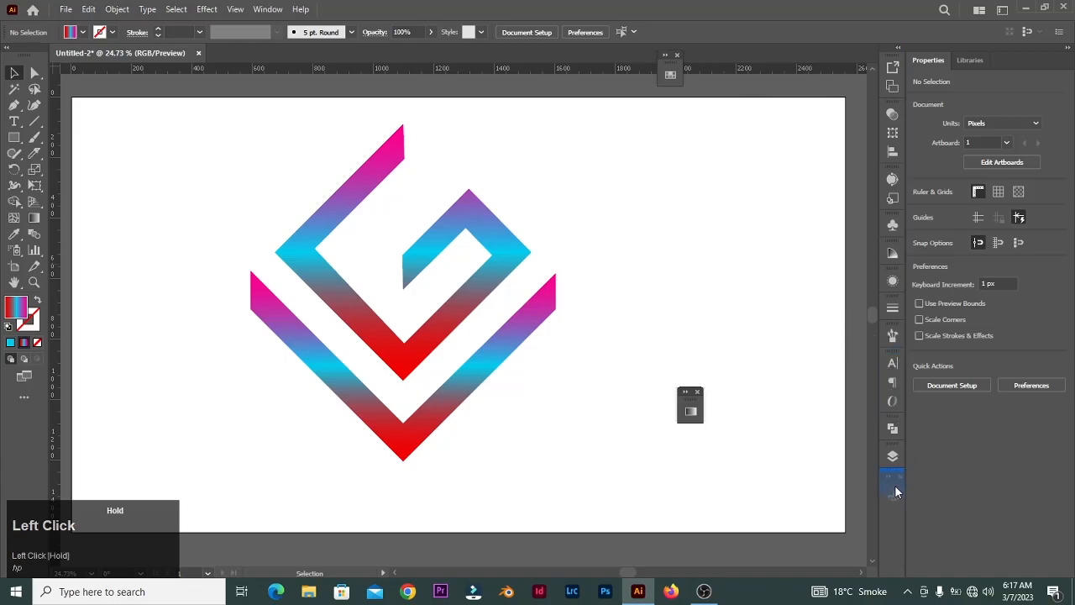
{"action": "left_click_drag", "start_coordinate": [690, 401], "coordinate": [894, 521]}
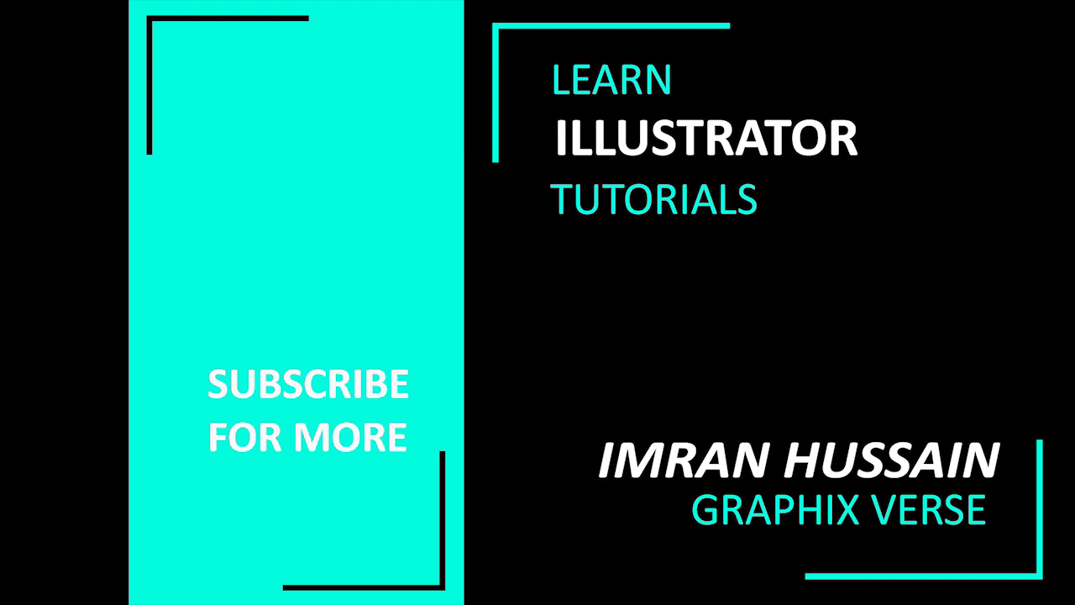